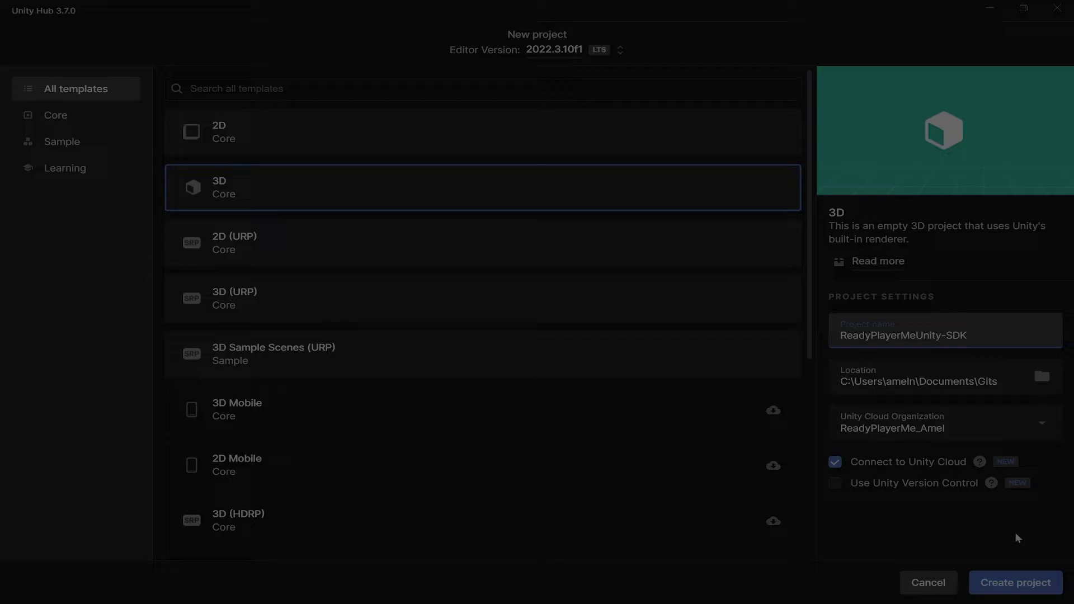
- Create the 3D Core project ReadyPlayerMeUnity-SDK in Unity Hub
click(1021, 583)
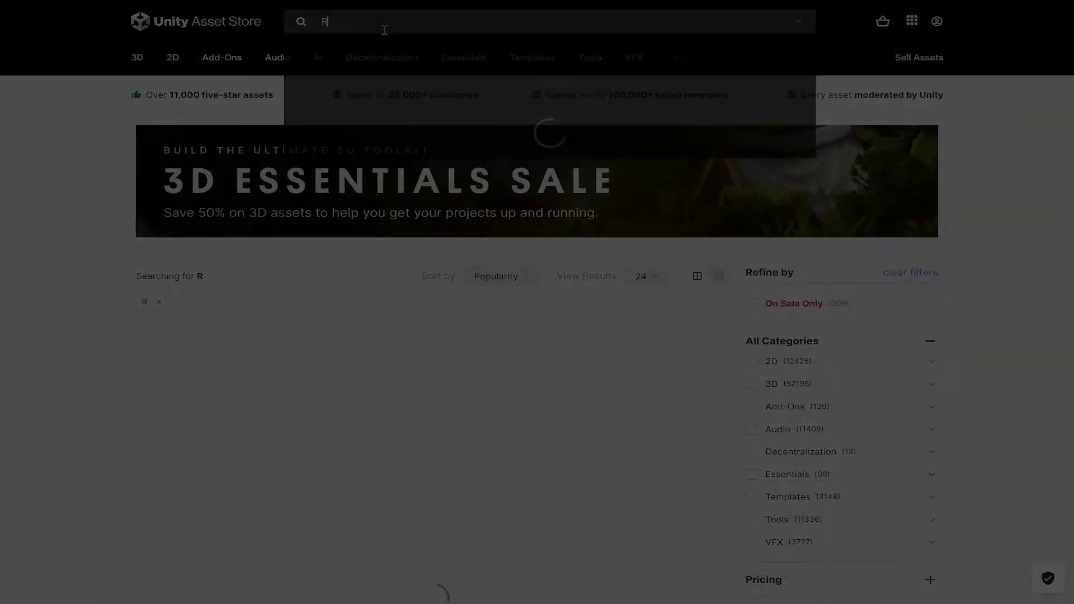
text(Ready Player)
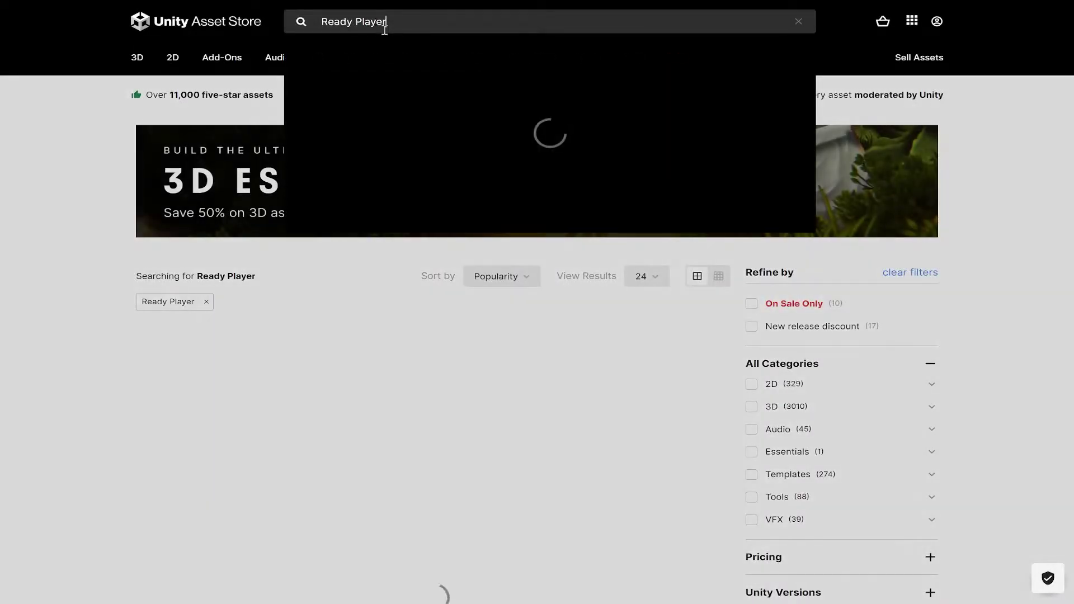
text( Me)
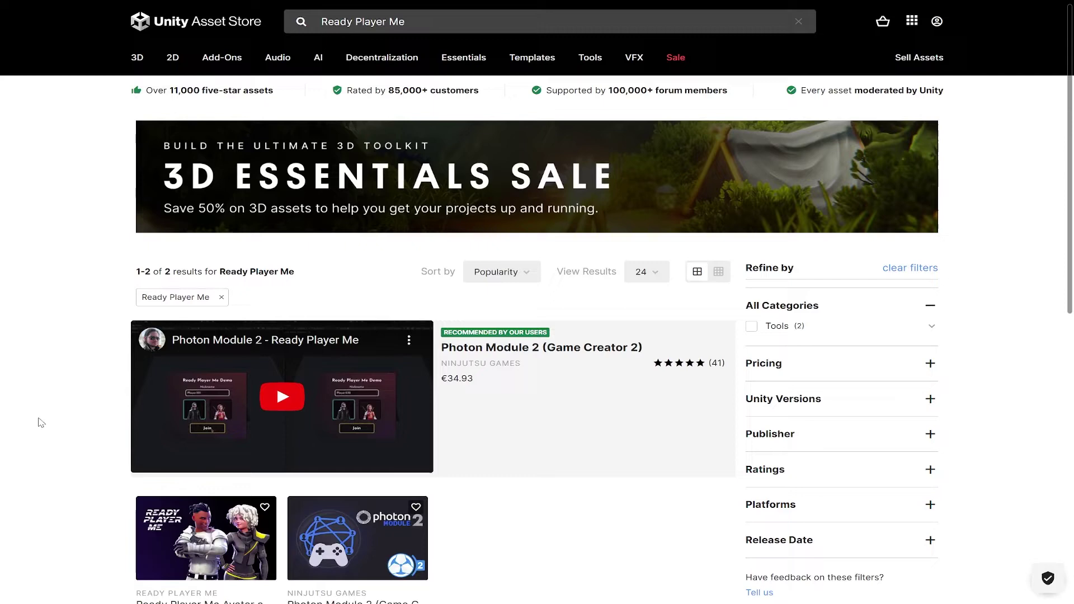
scroll(178, 418, down, 2)
- Add the free Ready Player Me Avatar and Character Creator product to My Assets
click(178, 415)
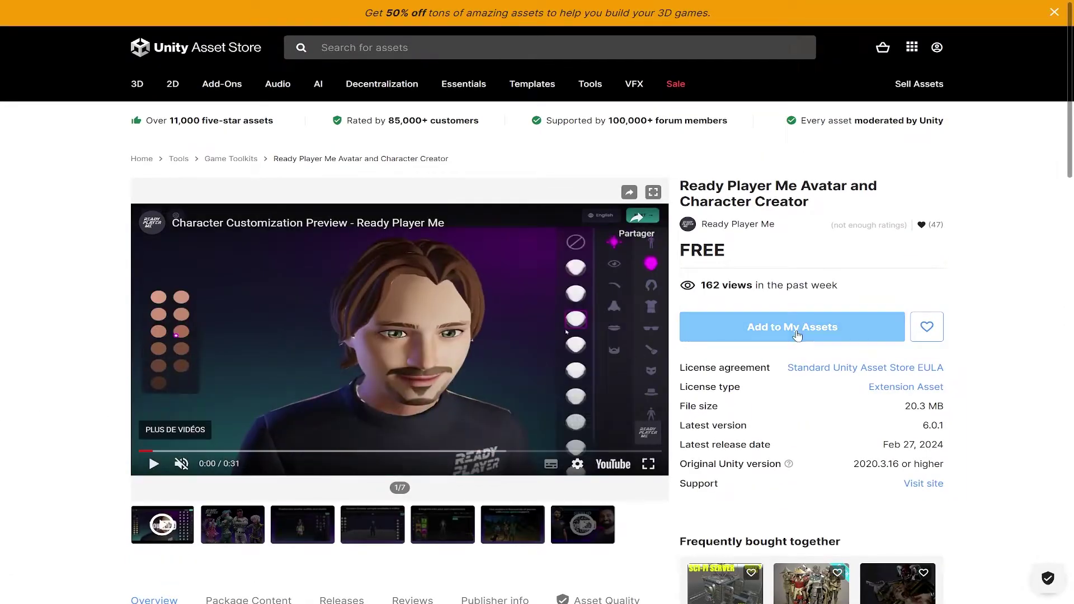
click(796, 335)
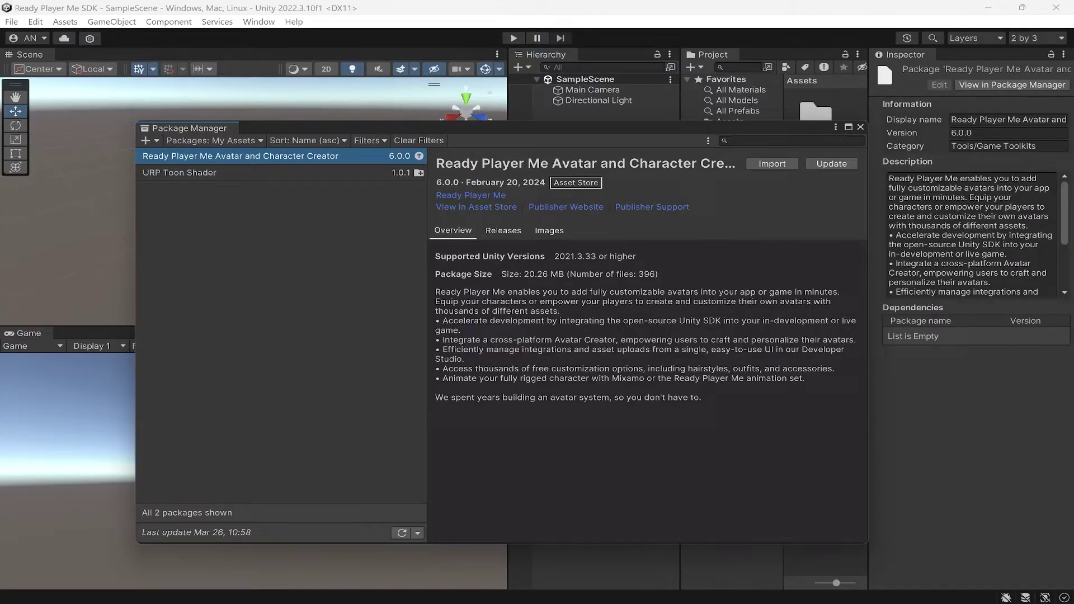
- Import the Ready Player Me package with its required dependencies and all its files
click(783, 166)
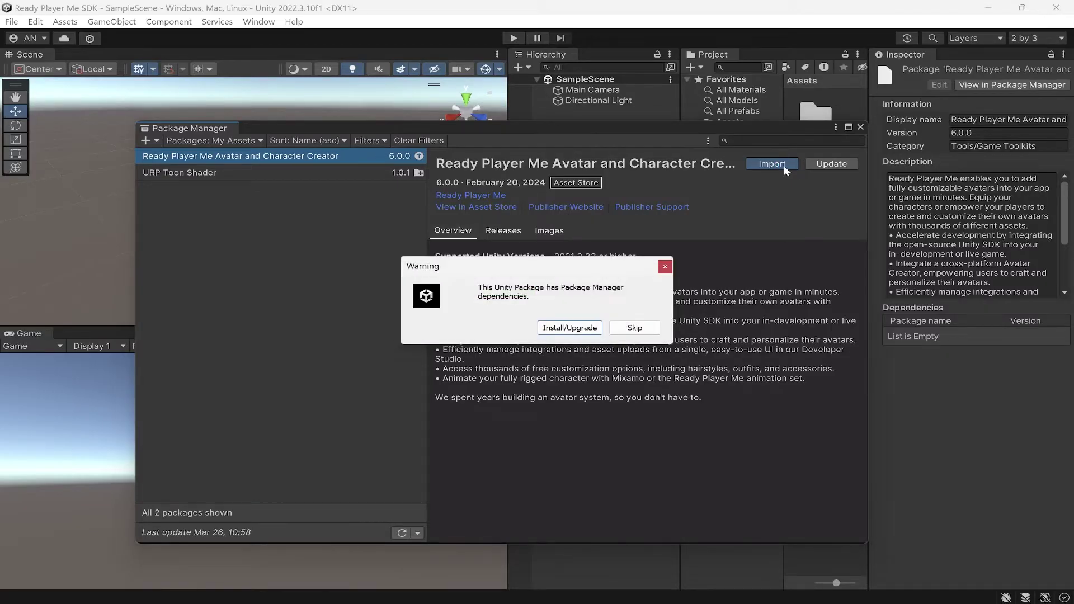
click(555, 327)
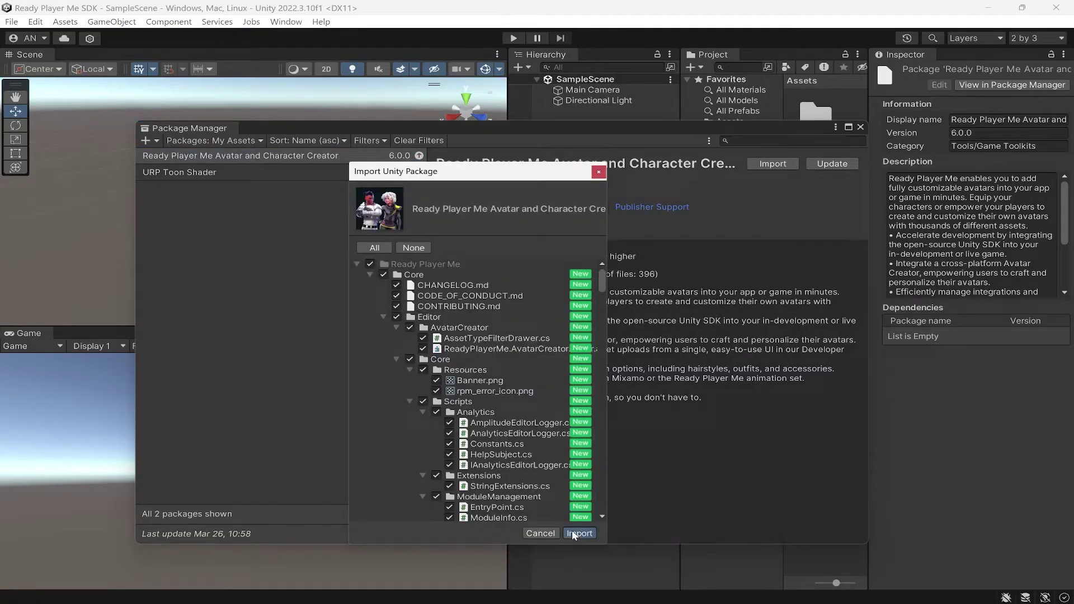
click(576, 533)
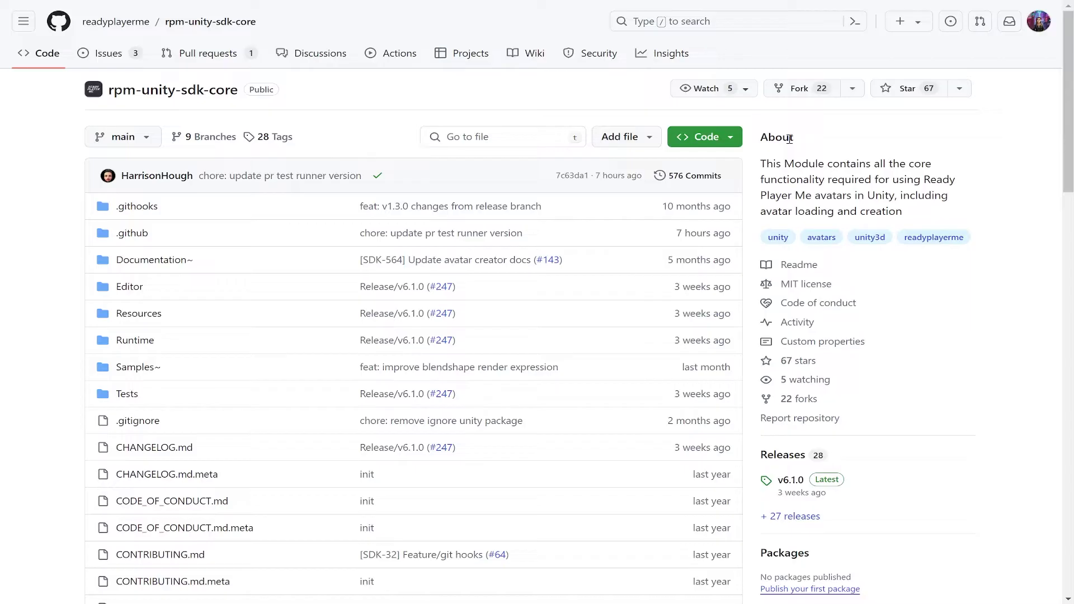
- Copy the rpm-unity-sdk-core HTTPS clone URL from the repository's Code dropdown
click(728, 137)
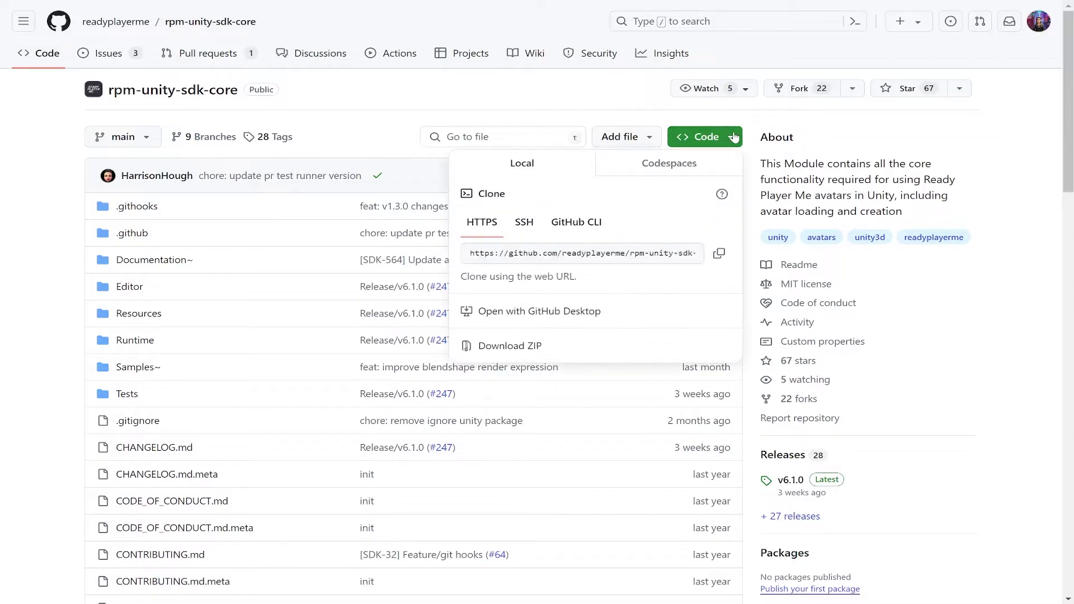
click(721, 253)
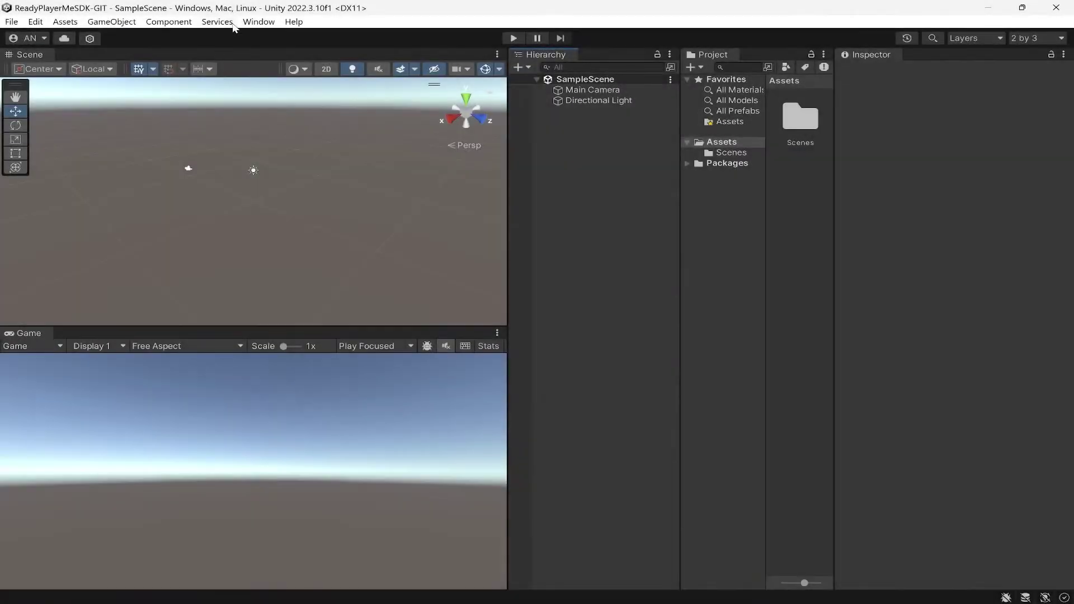
- Install Ready Player Me Core 6.1.0 in Package Manager from the pasted git URL
click(256, 23)
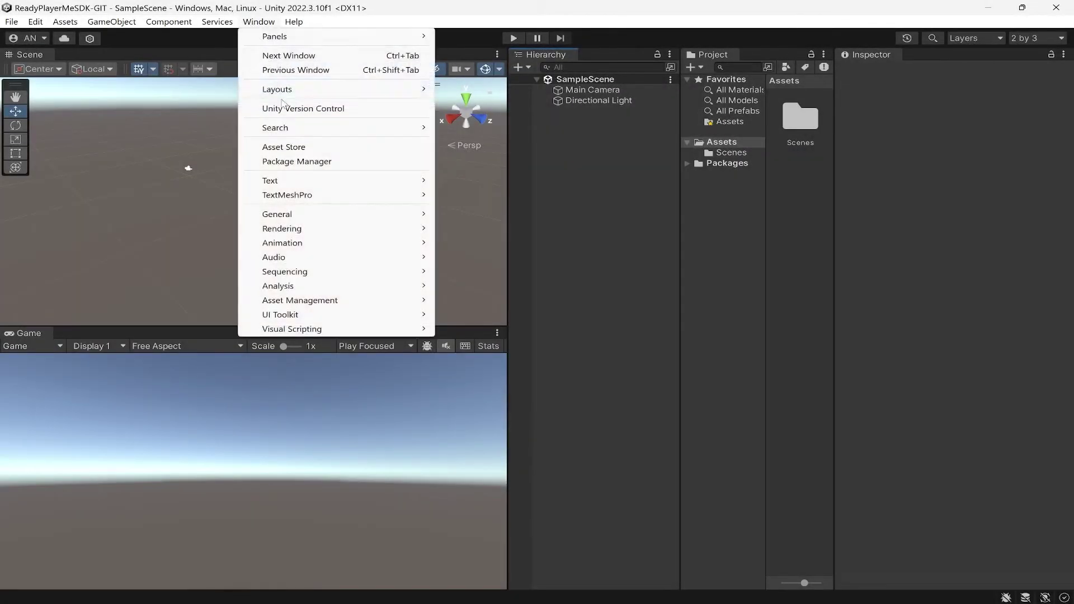
click(316, 162)
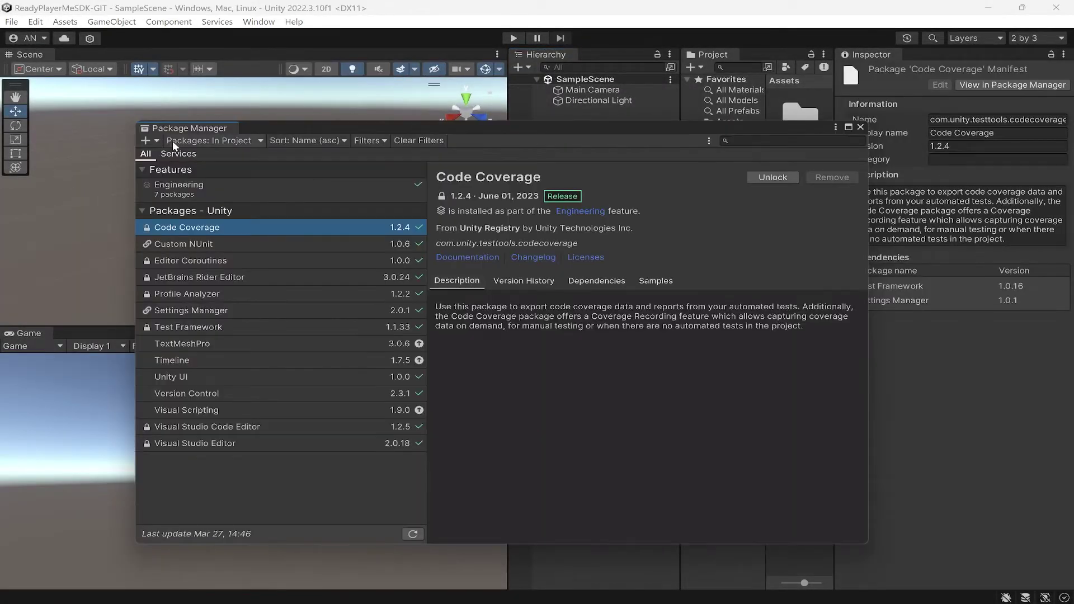
click(156, 141)
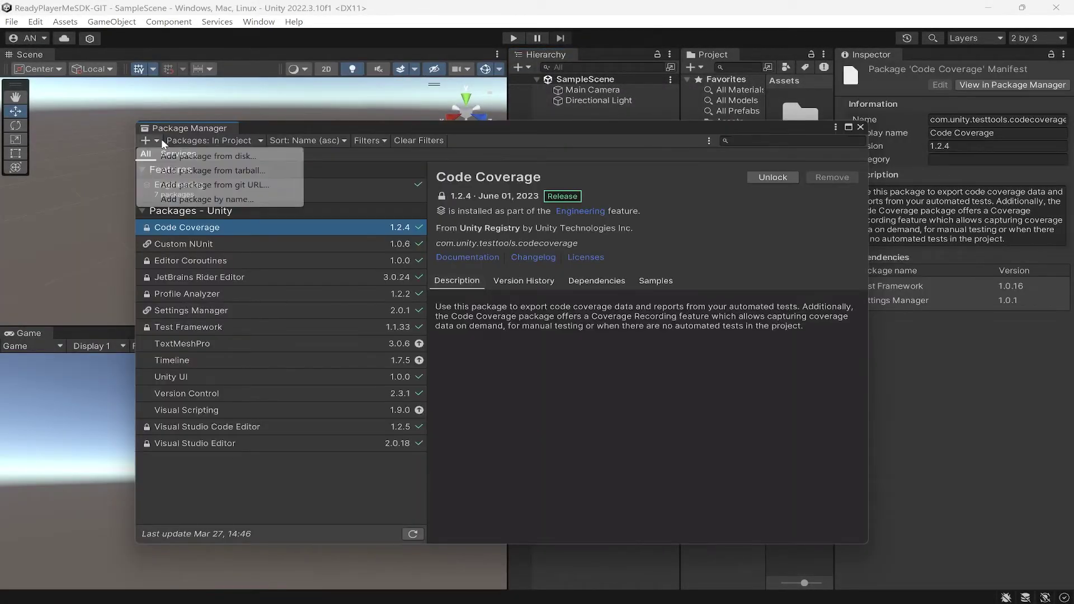
click(193, 185)
right_click(211, 169)
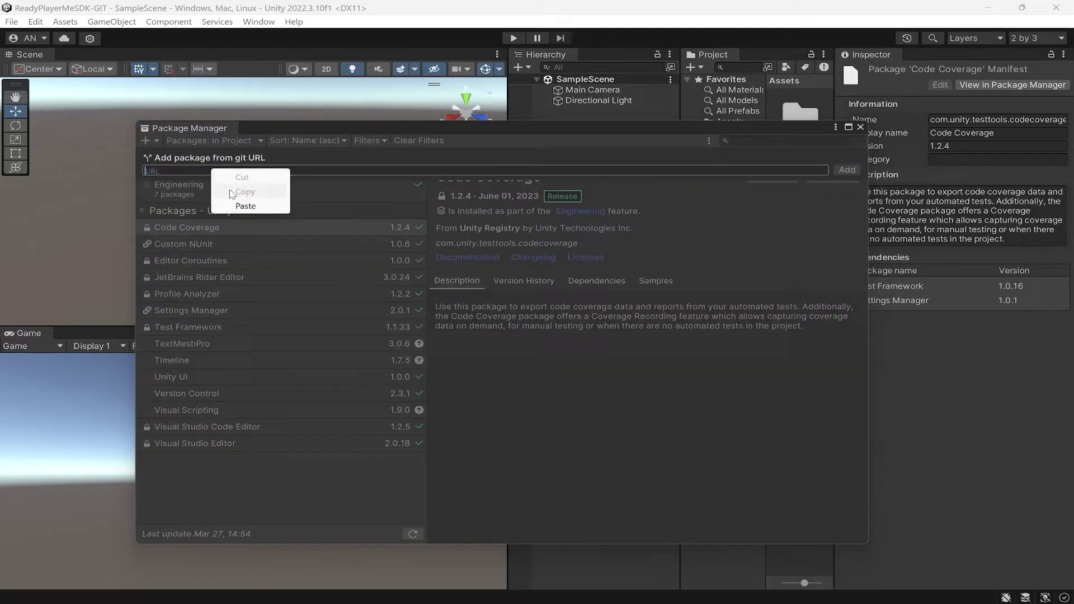
click(245, 205)
click(847, 170)
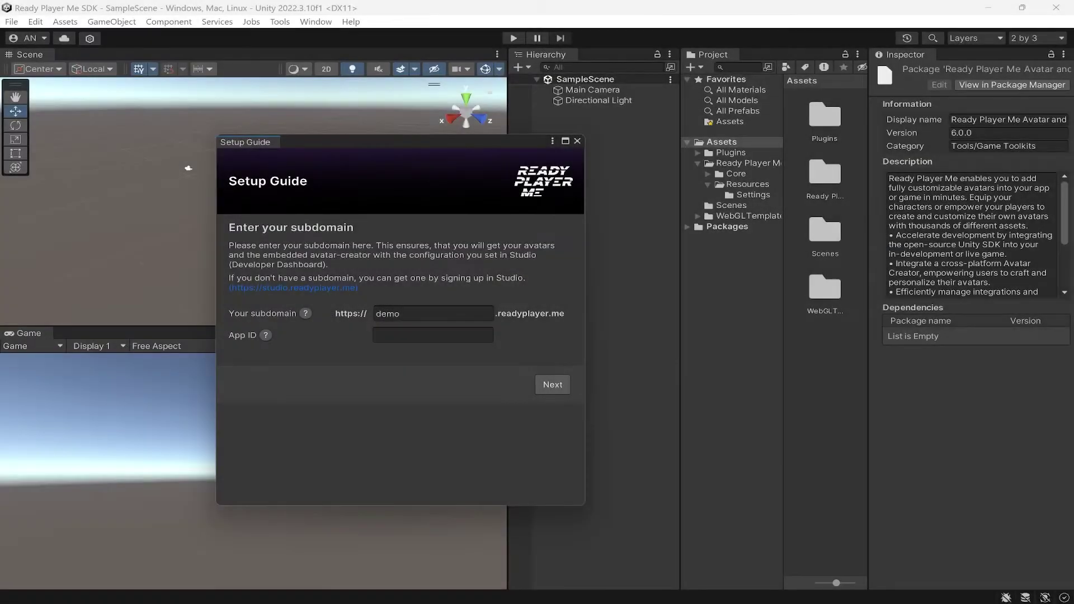
- Reopen the Ready Player Me Setup Guide and complete it with subdomain exampleapp and App ID
click(565, 386)
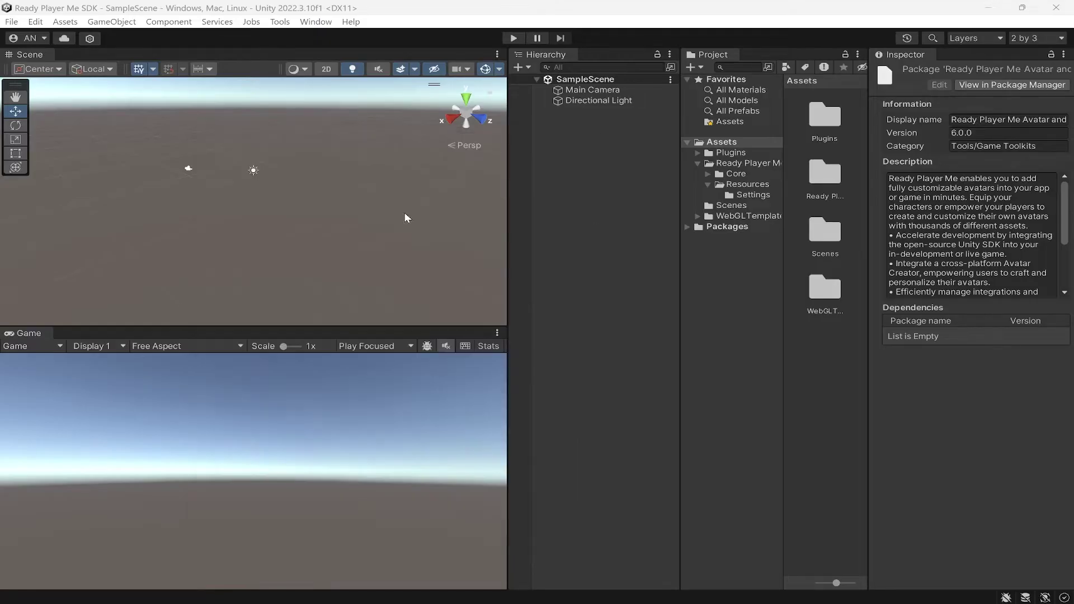
click(280, 21)
mouse_move(322, 36)
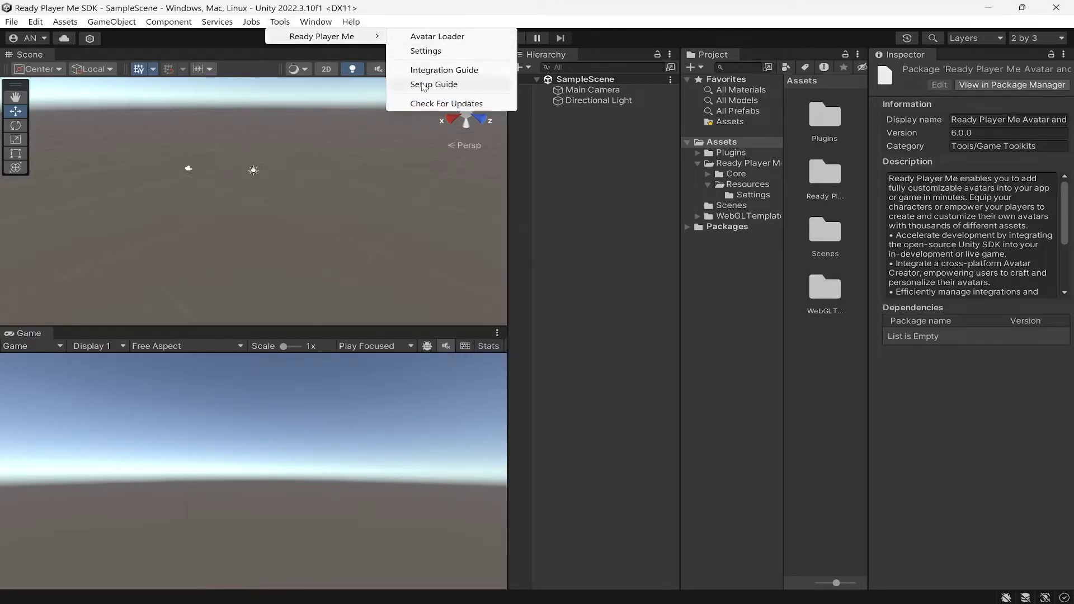
click(424, 87)
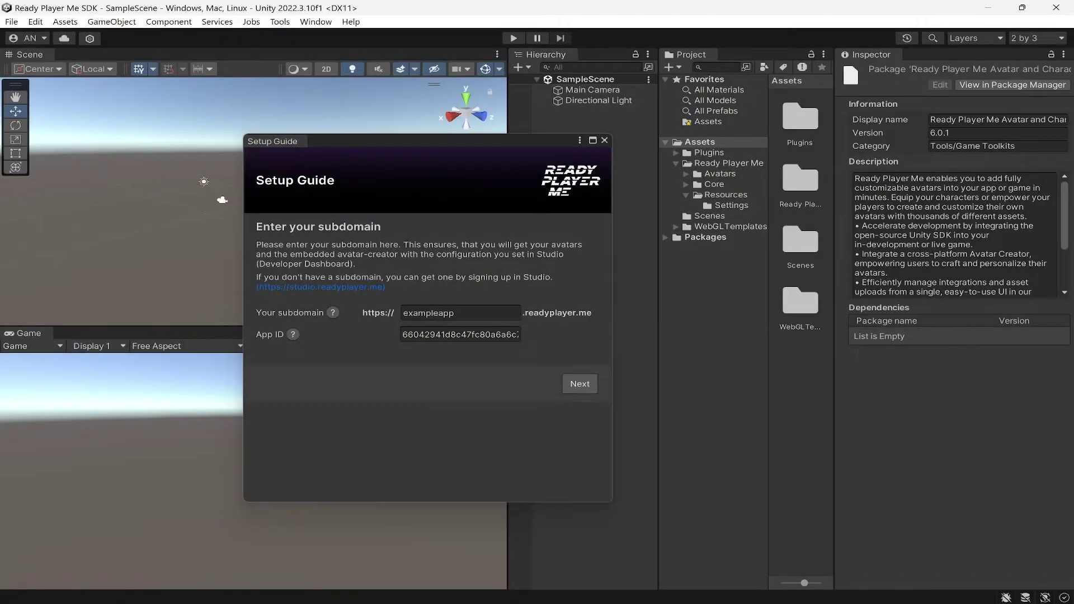
click(577, 387)
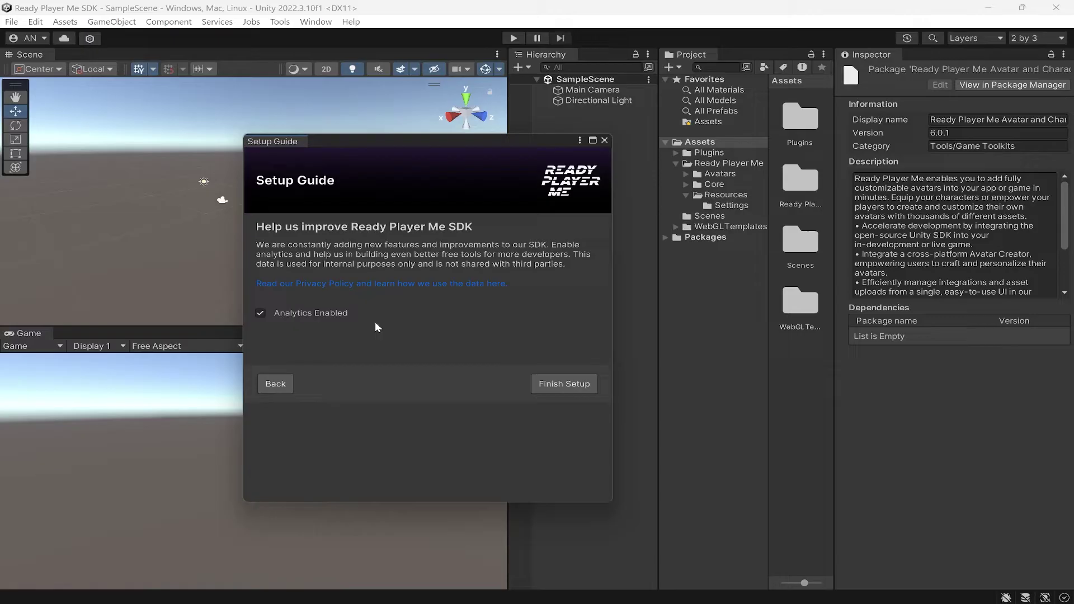
click(556, 390)
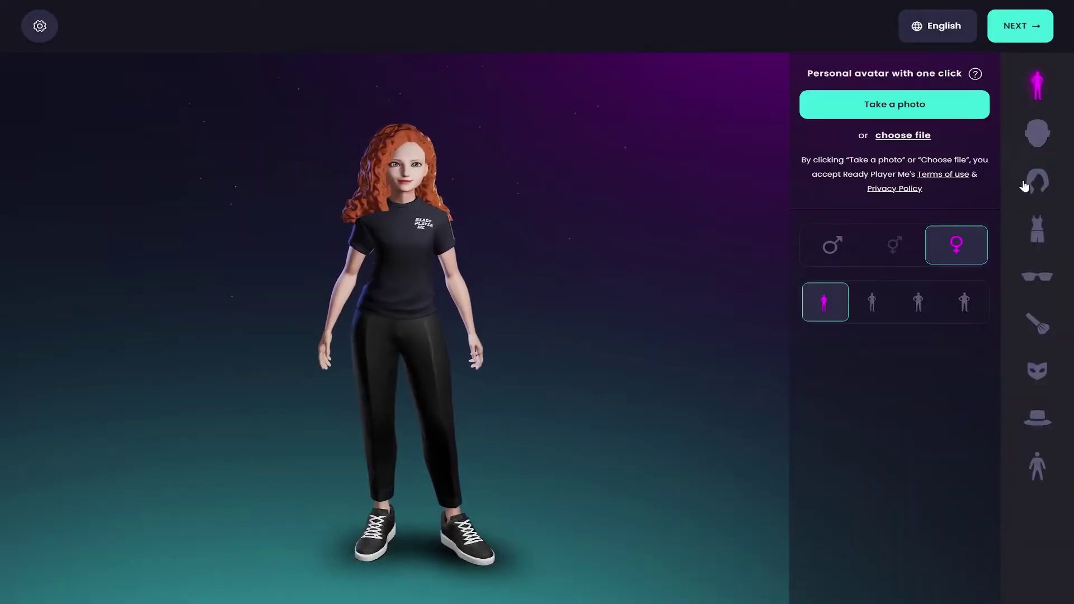
- Give the avatar short blue bob hair, browse the outfits, and finish the avatar
click(1037, 180)
scroll(74, 348, down, 5)
click(91, 412)
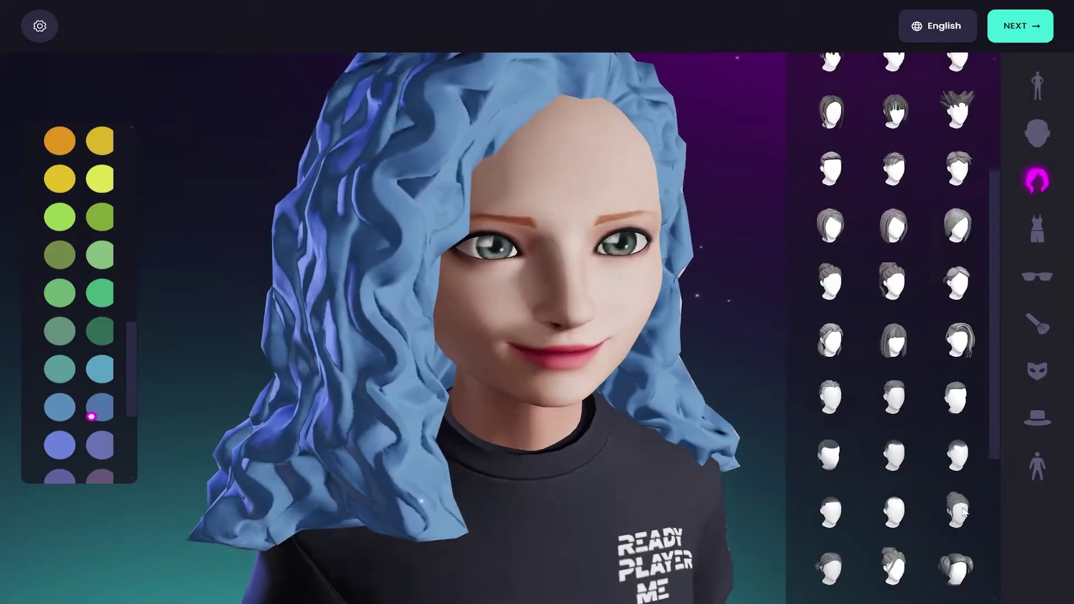
scroll(957, 470, down, 1)
click(906, 396)
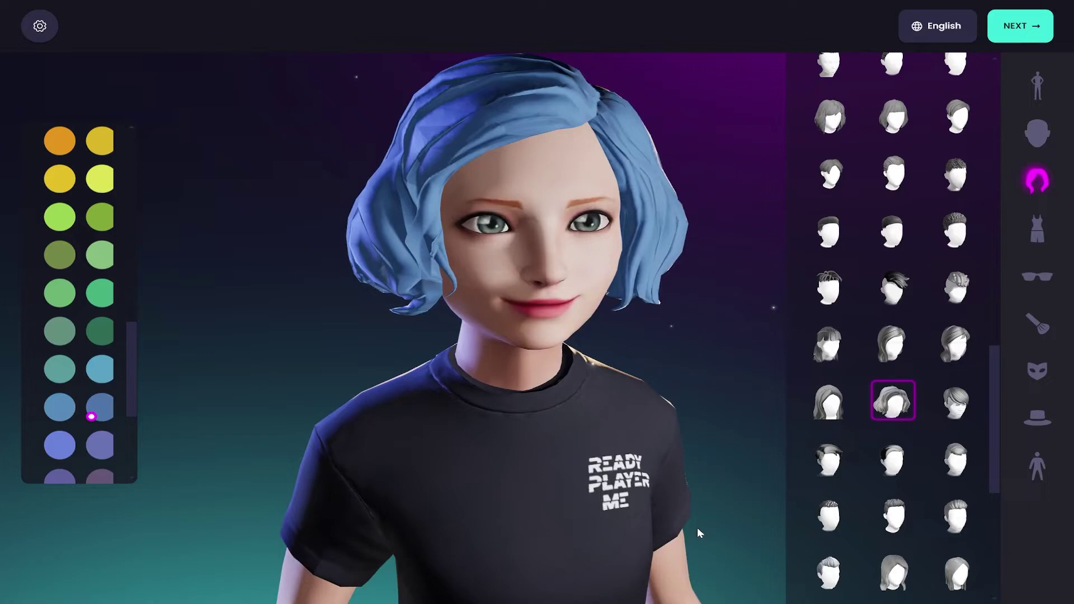
click(1037, 227)
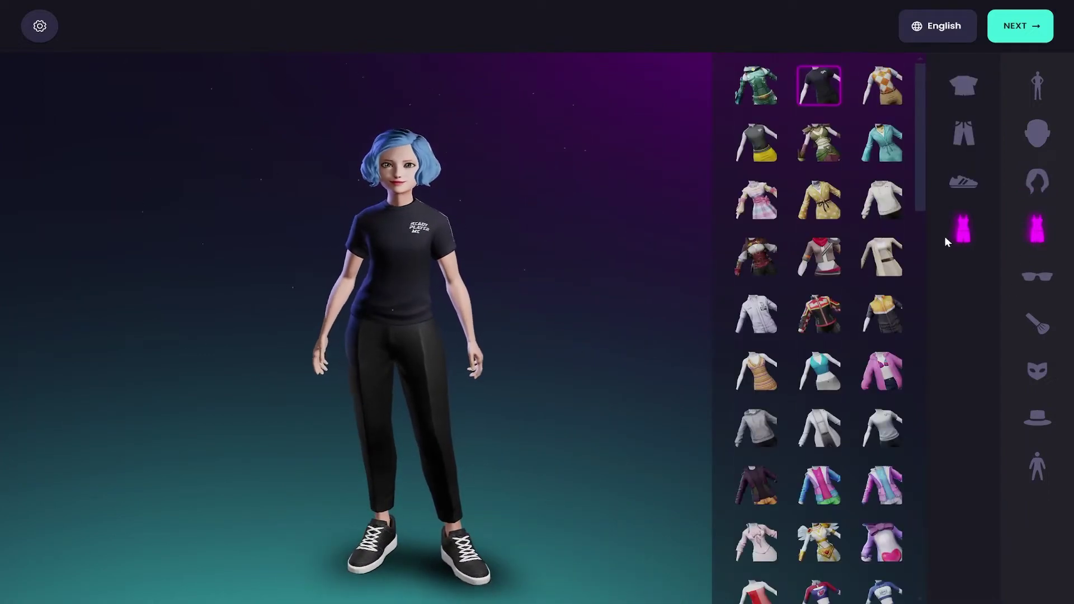
drag(923, 101, 916, 503)
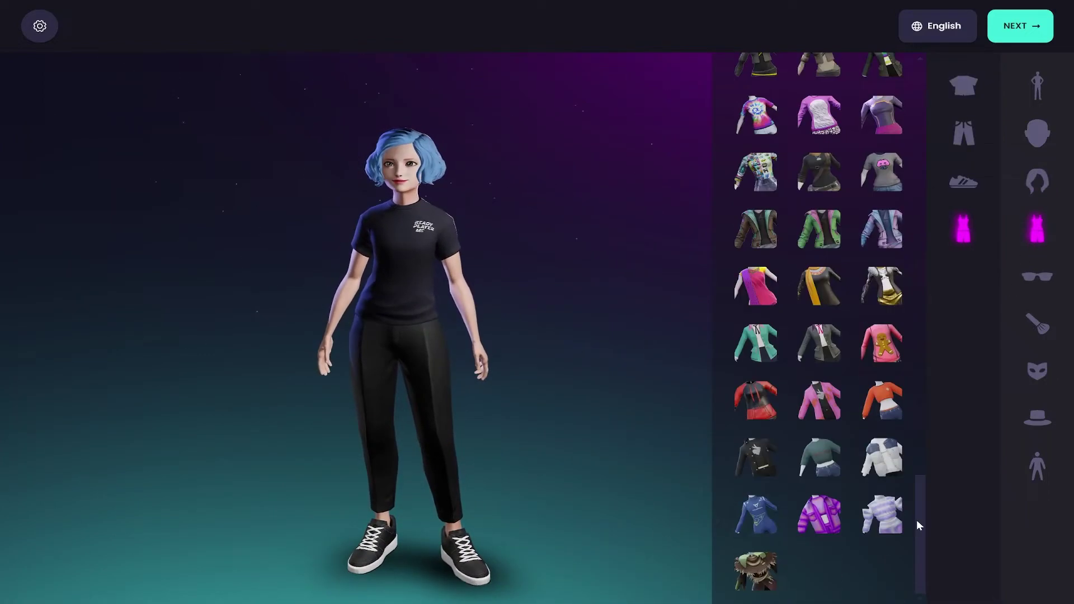
click(1003, 33)
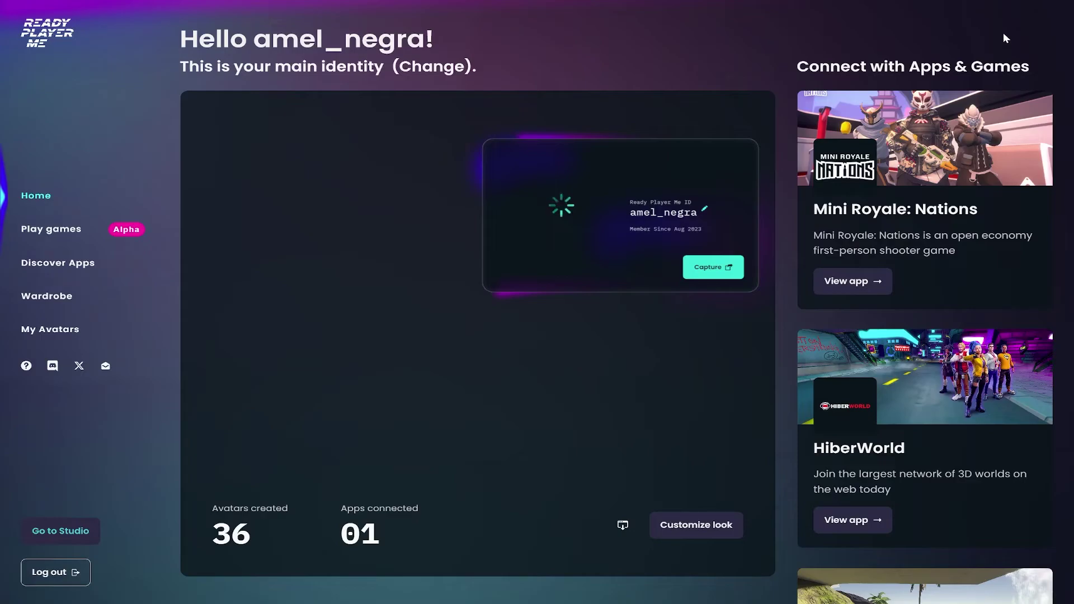
- Copy the avatar link from the For Developers options
click(620, 525)
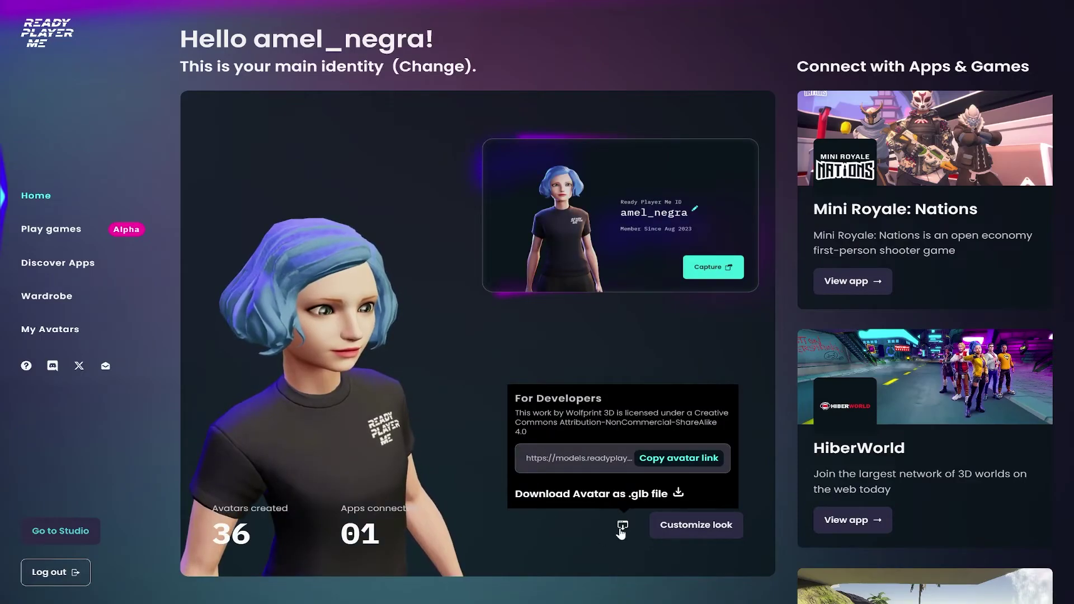
click(684, 458)
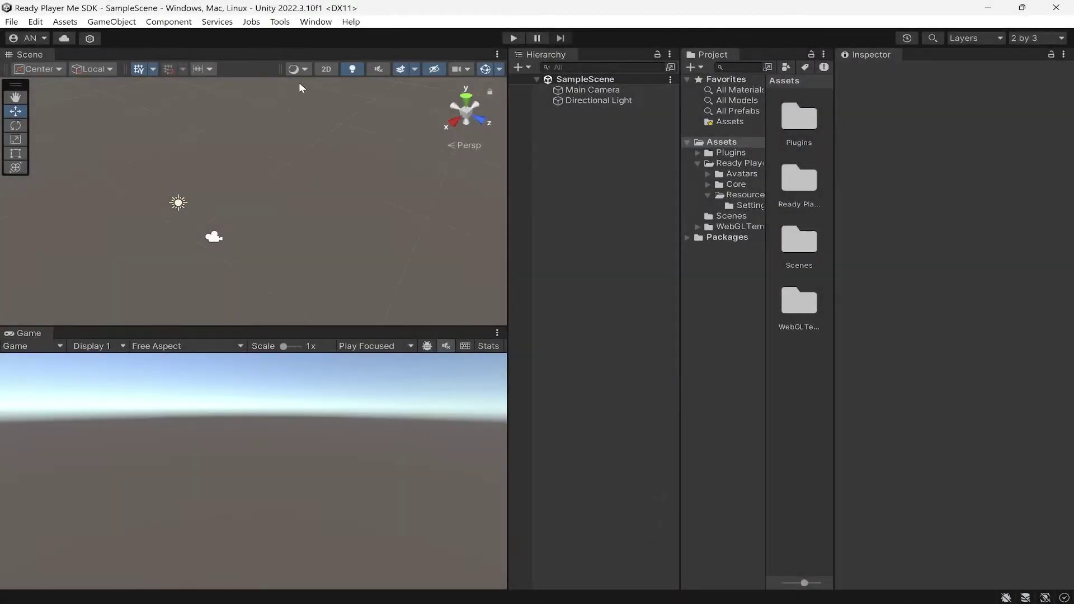
- Load the blue-haired avatar into SampleScene from its pasted link via the Avatar Loader
click(279, 21)
mouse_move(323, 36)
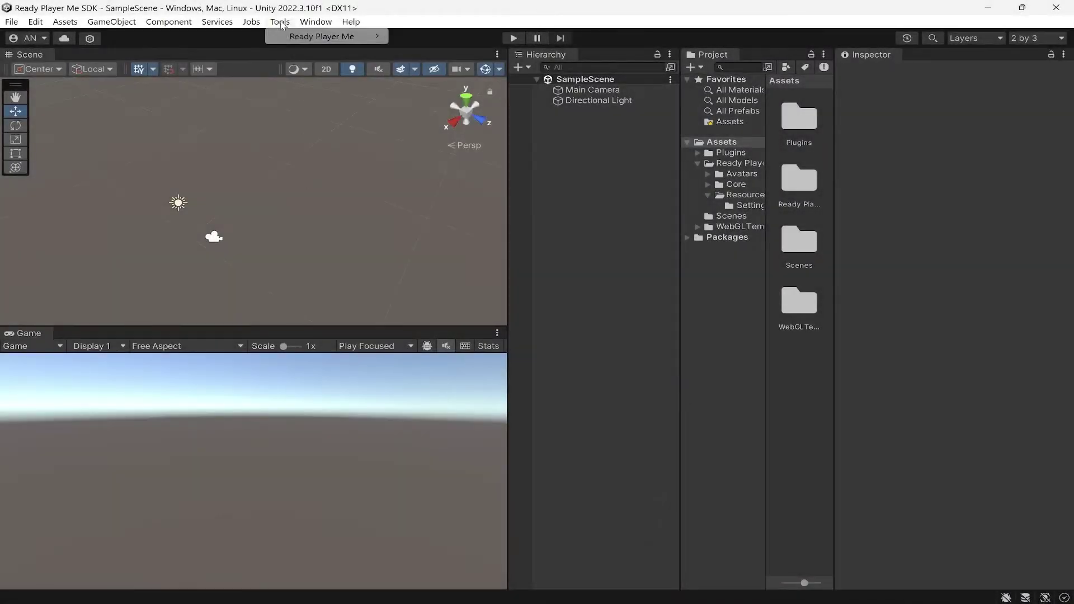
click(423, 36)
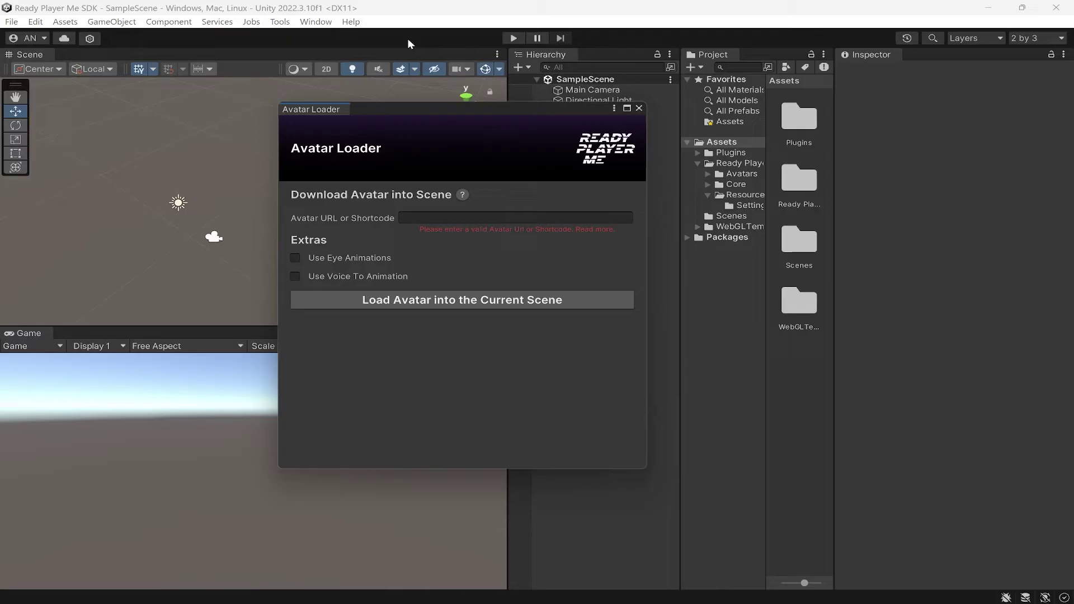
key(ctrl+v)
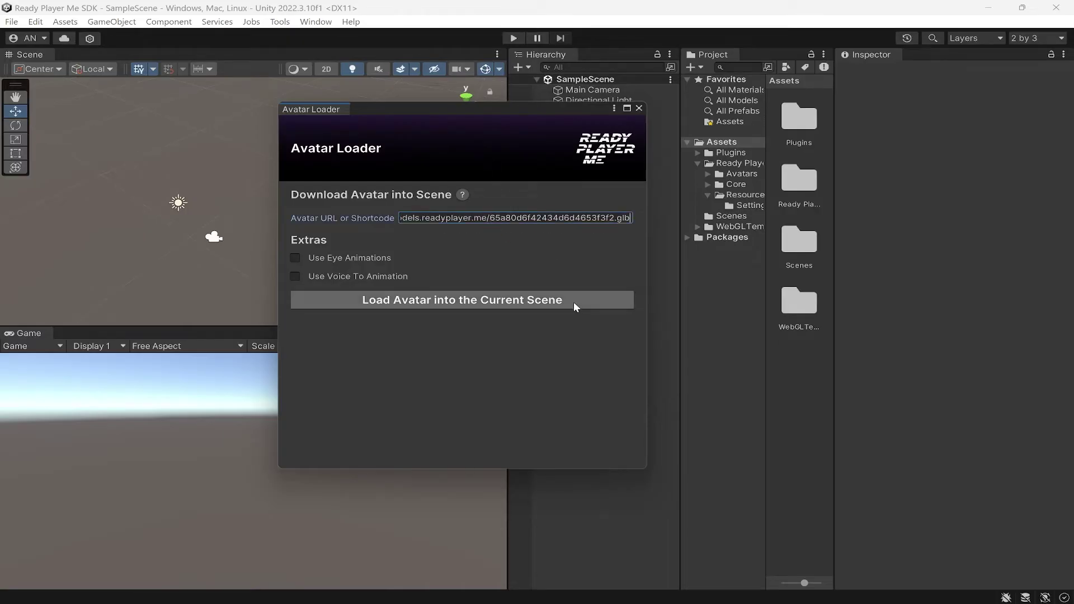
click(574, 301)
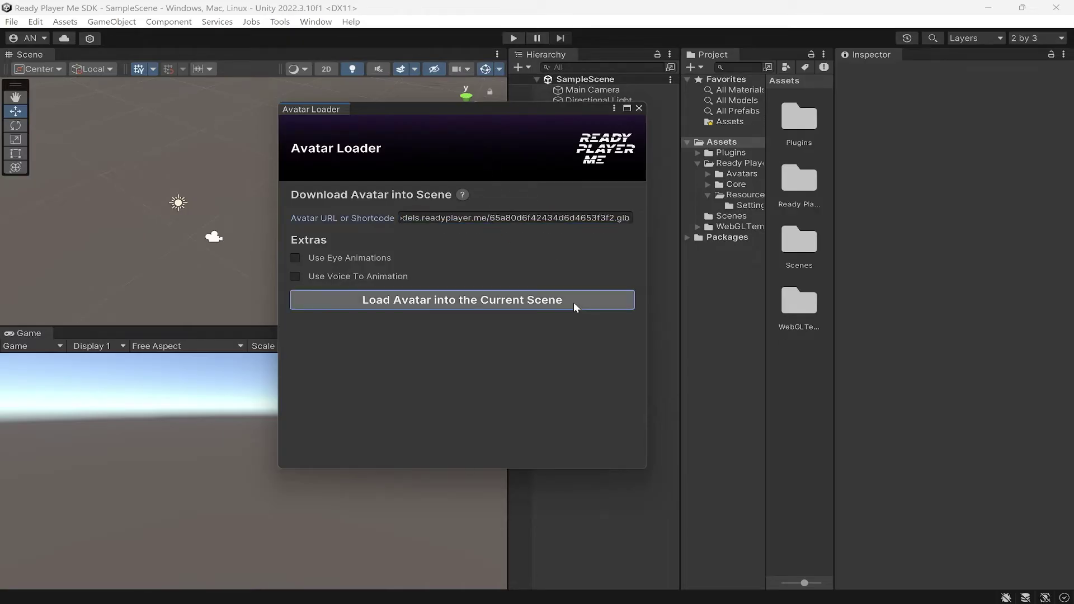
click(638, 108)
- Frame the avatar and view it from the front in a maximised scene view
double_click(587, 110)
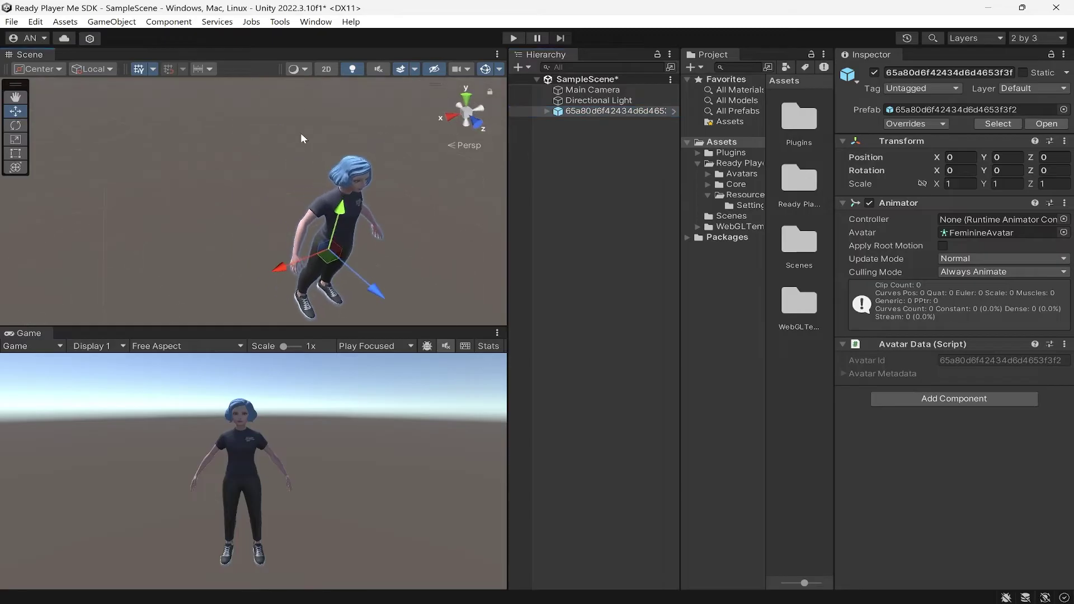
right_click(29, 54)
click(59, 77)
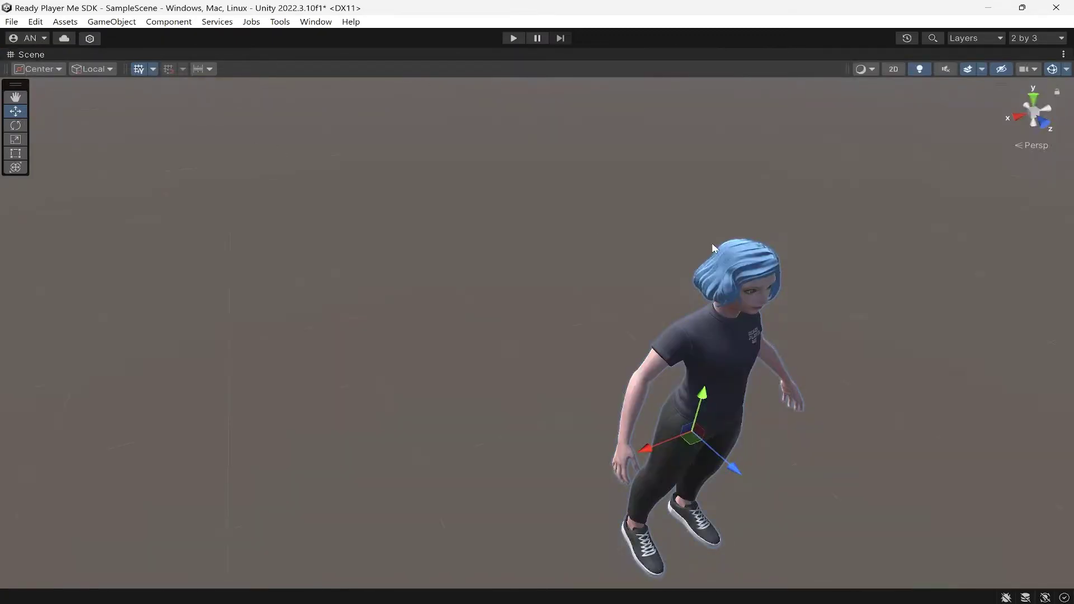
alt+drag(501, 180, 662, 307)
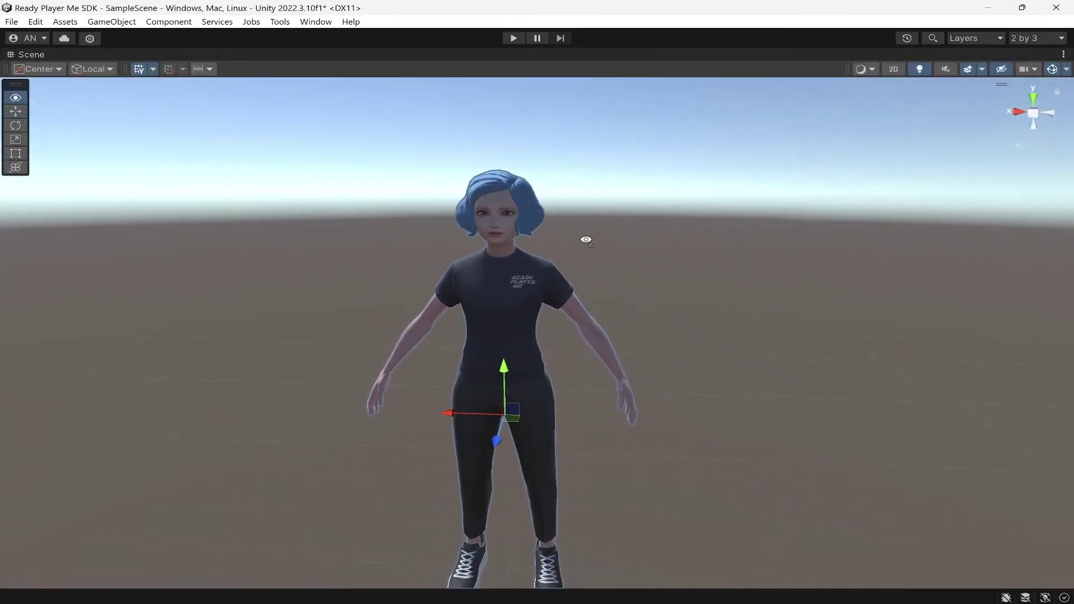
middle_drag(662, 307, 691, 278)
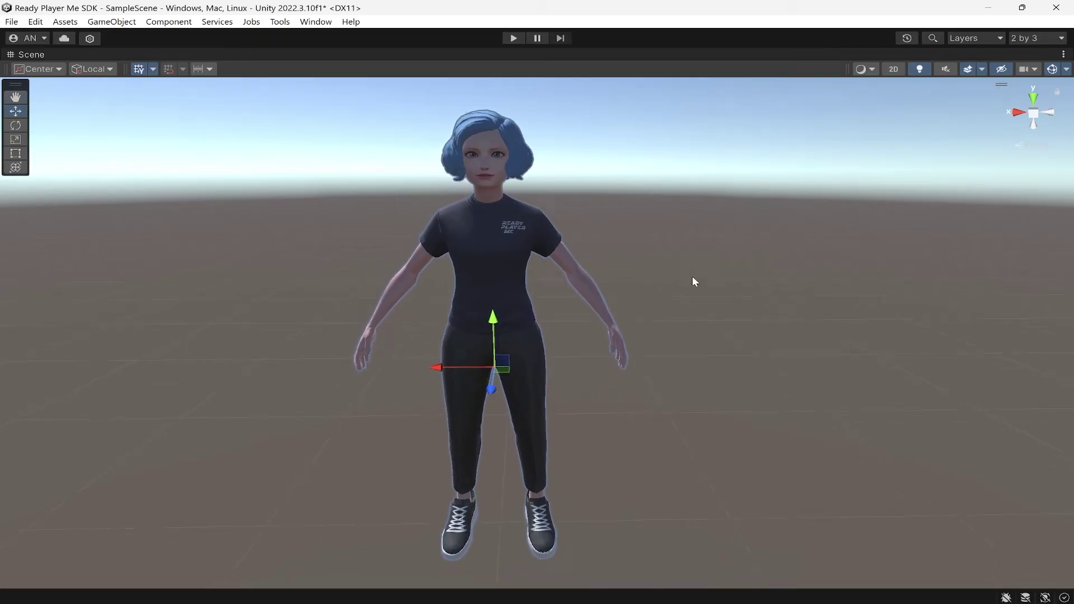
right_click(37, 54)
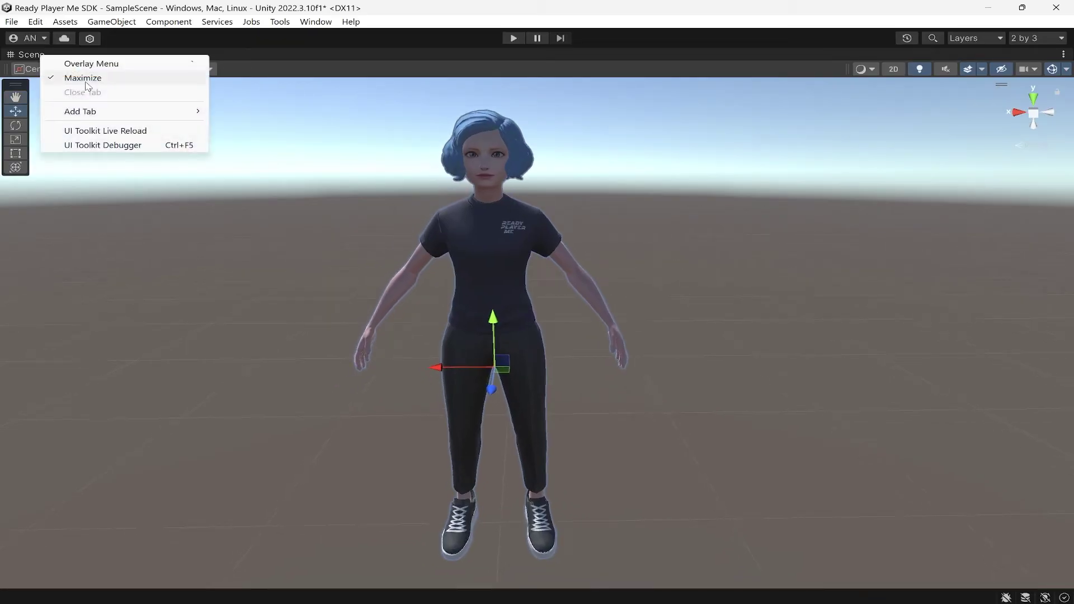
click(59, 76)
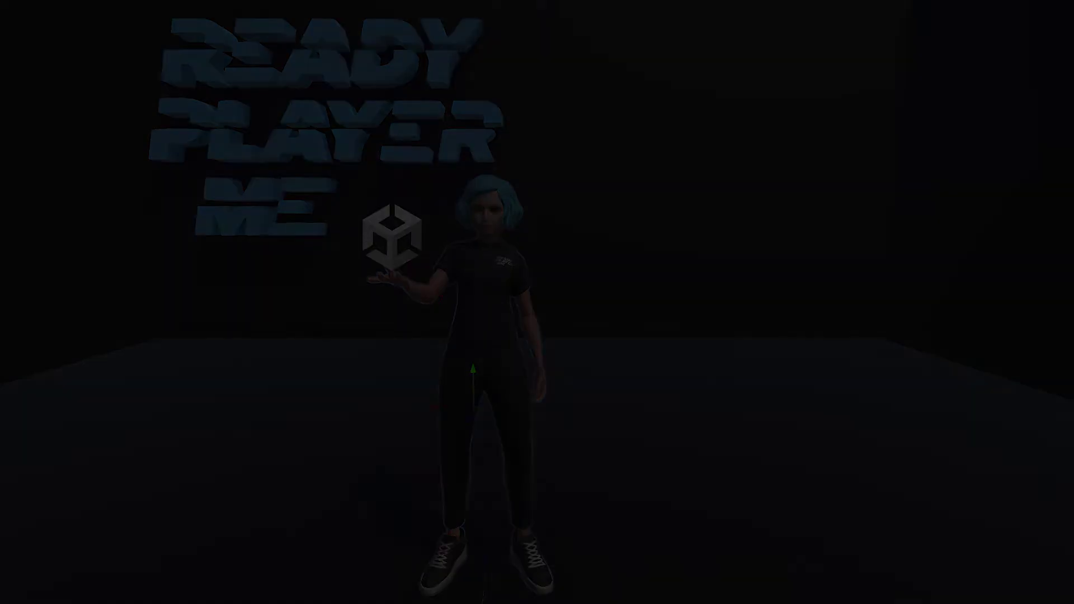
key(w)
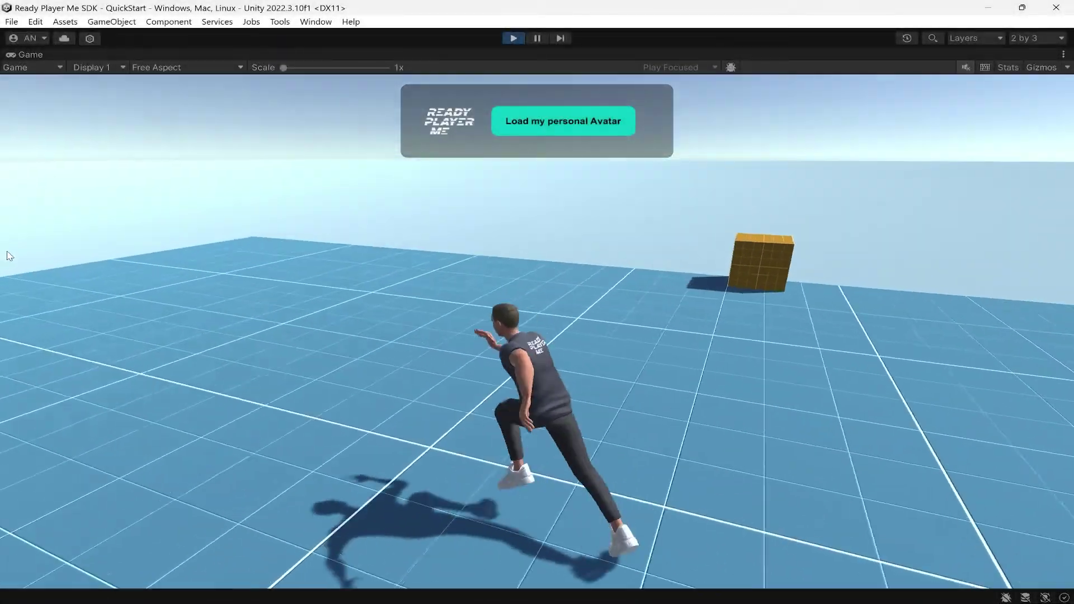
key(space)
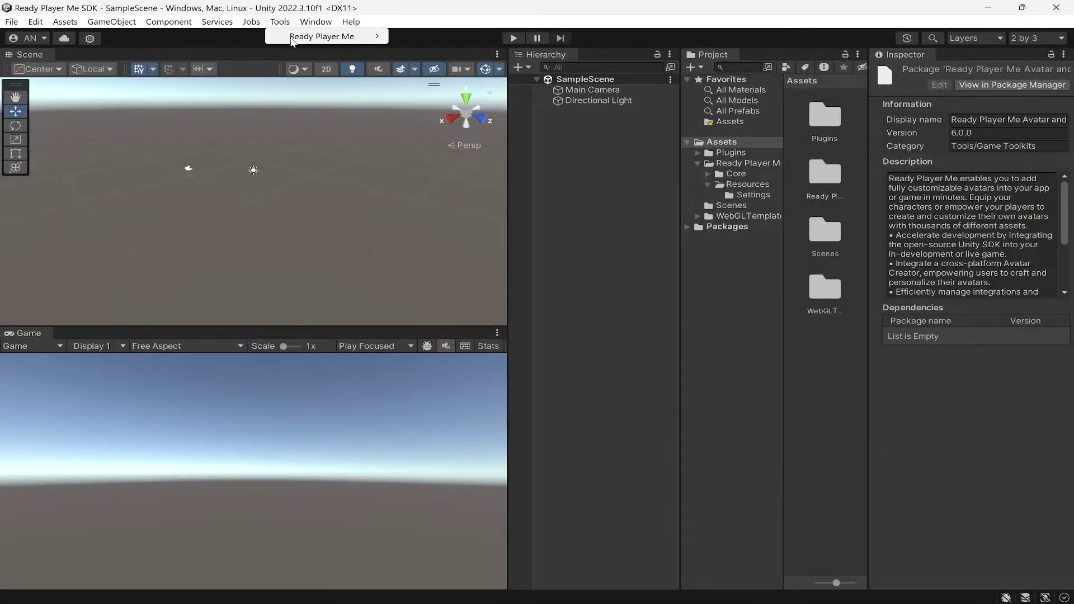
- Load the QuickStart scene from the Ready Player Me Integration Guide
mouse_move(323, 36)
click(431, 74)
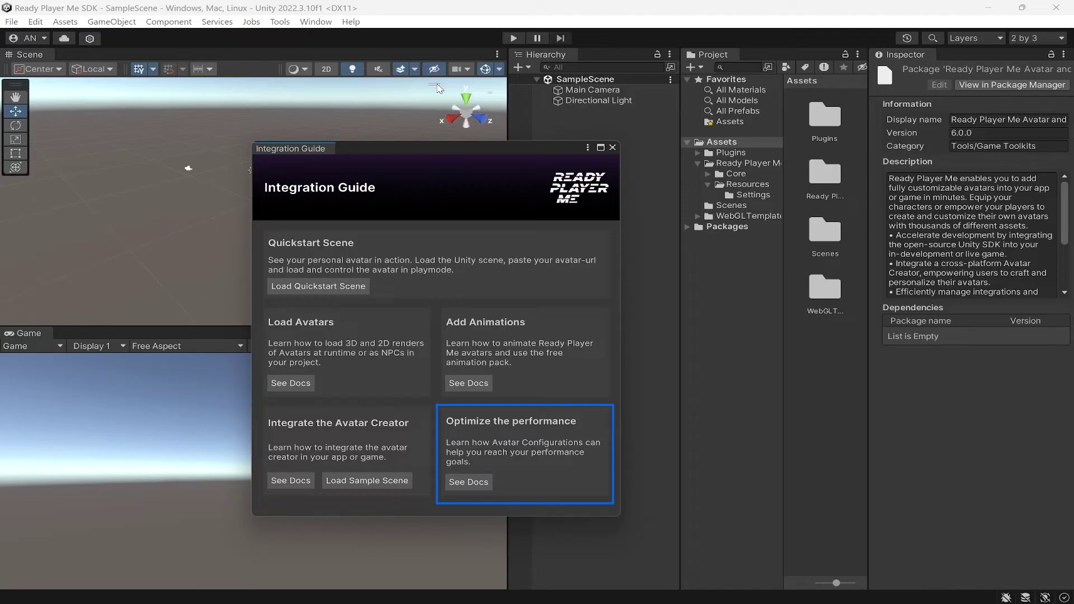
click(332, 287)
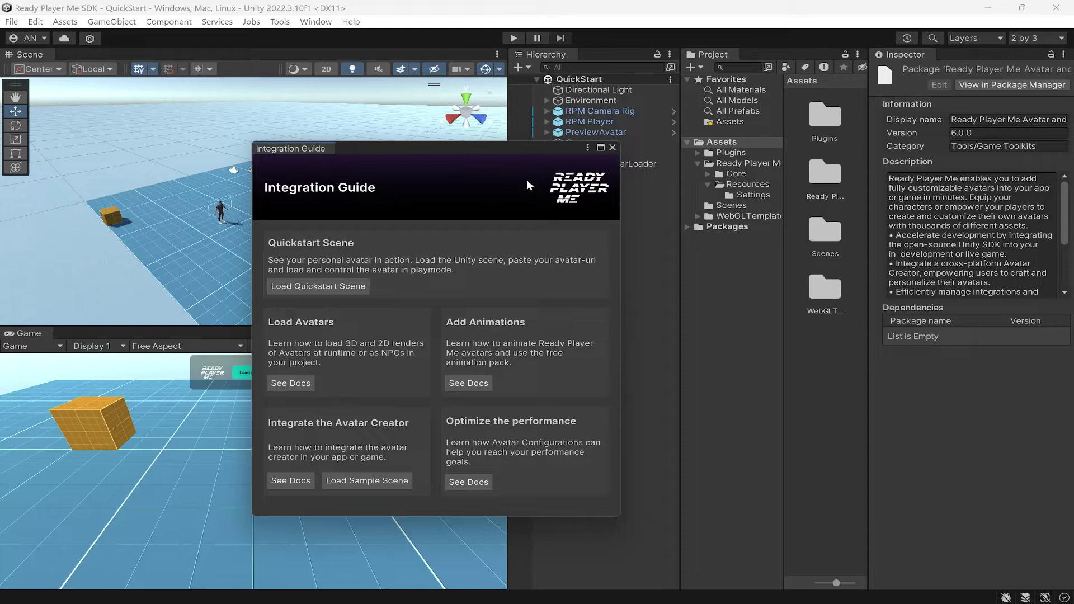
- Start the QuickStart scene in a maximized game view, then walk and jump the default avatar
click(513, 38)
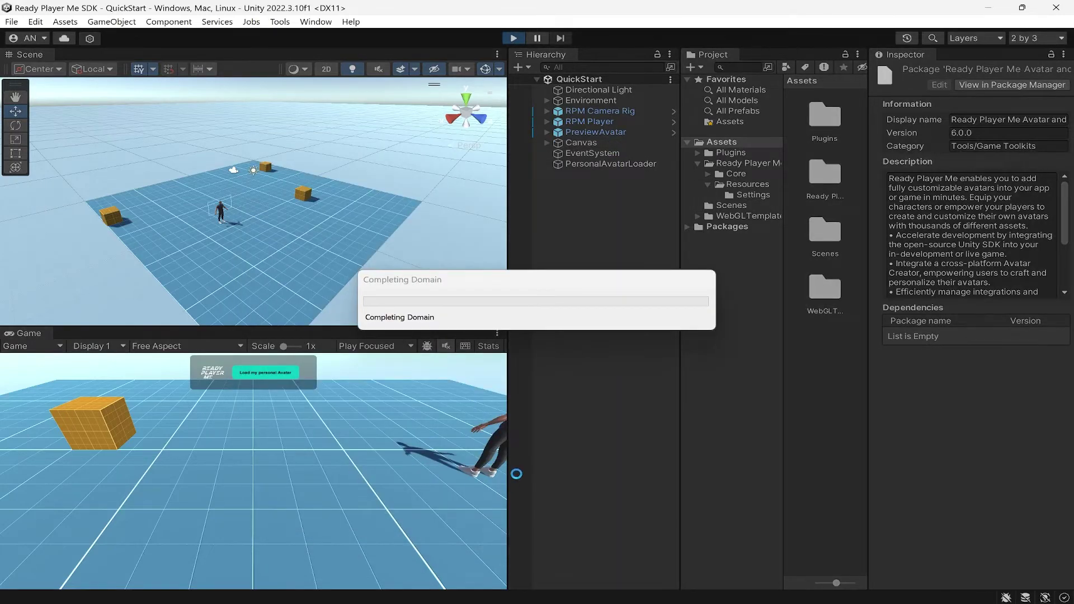
right_click(33, 334)
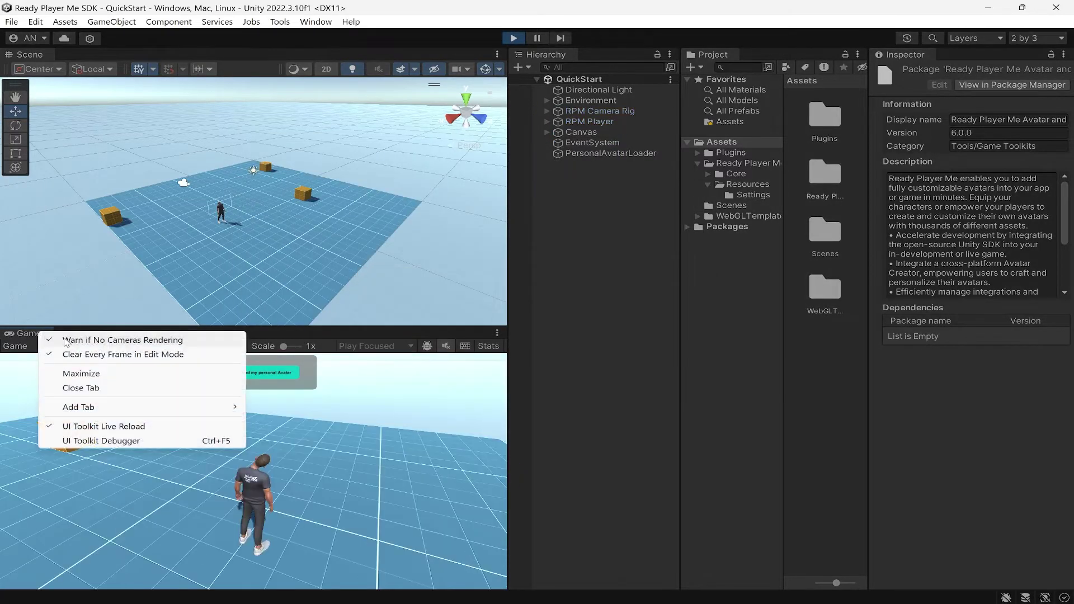
click(75, 368)
key(w)
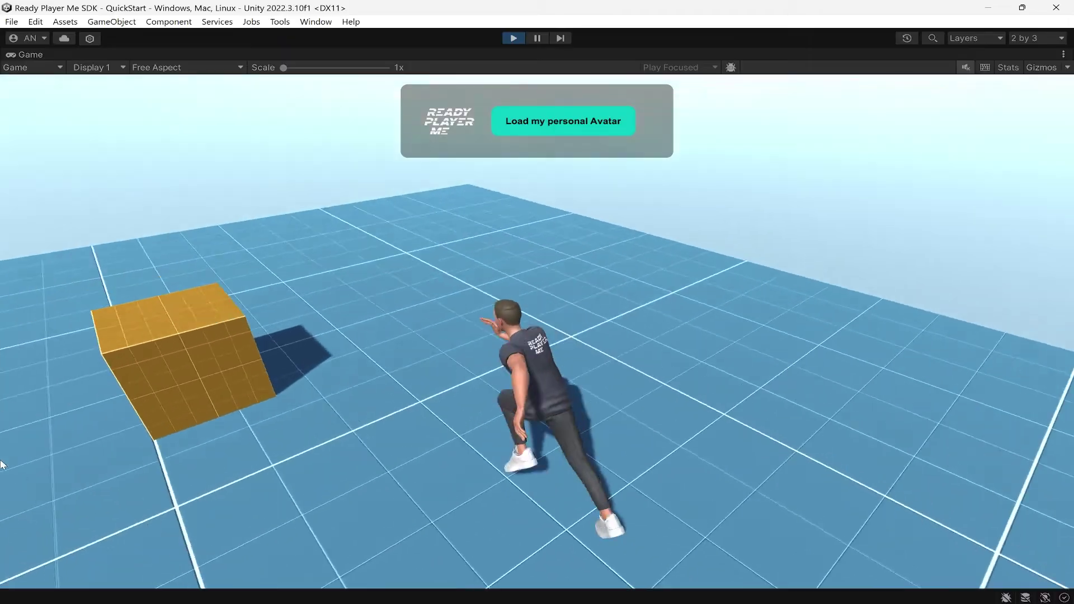
key(space)
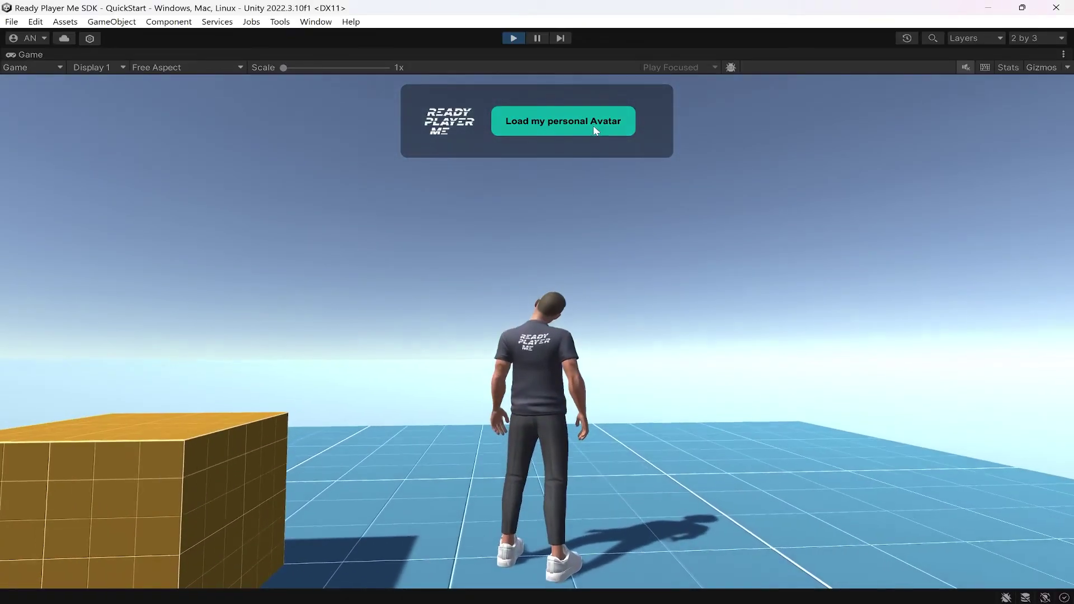
- Load the personal blue-haired avatar from its pasted URL, then run and jump it across the grid
click(592, 125)
click(511, 450)
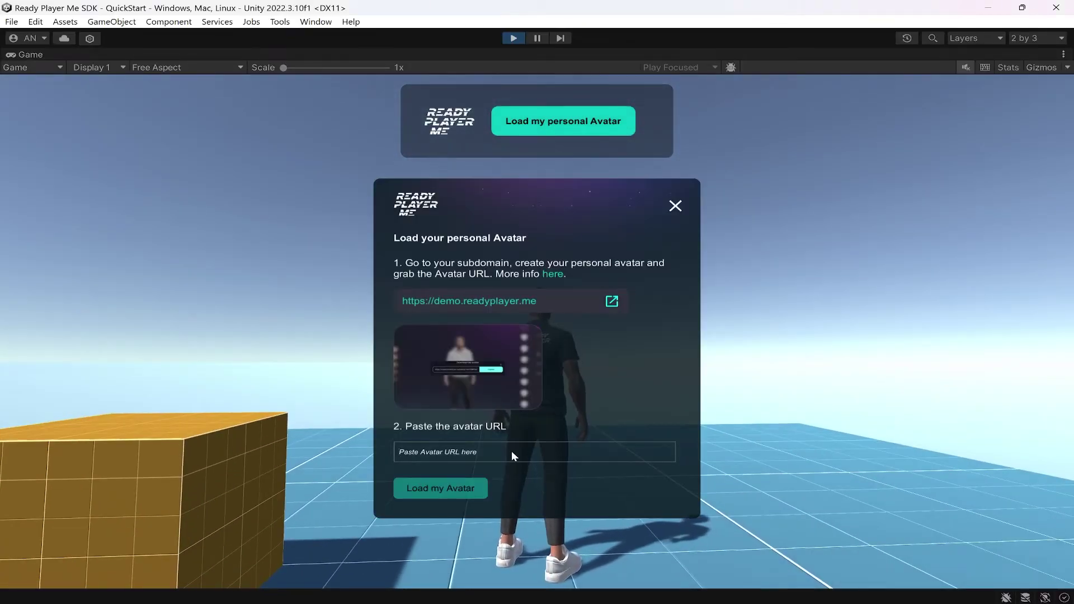
text(https://models.readyplayer.me/65a80d6f42434d6d4653f3f2.glb)
click(474, 489)
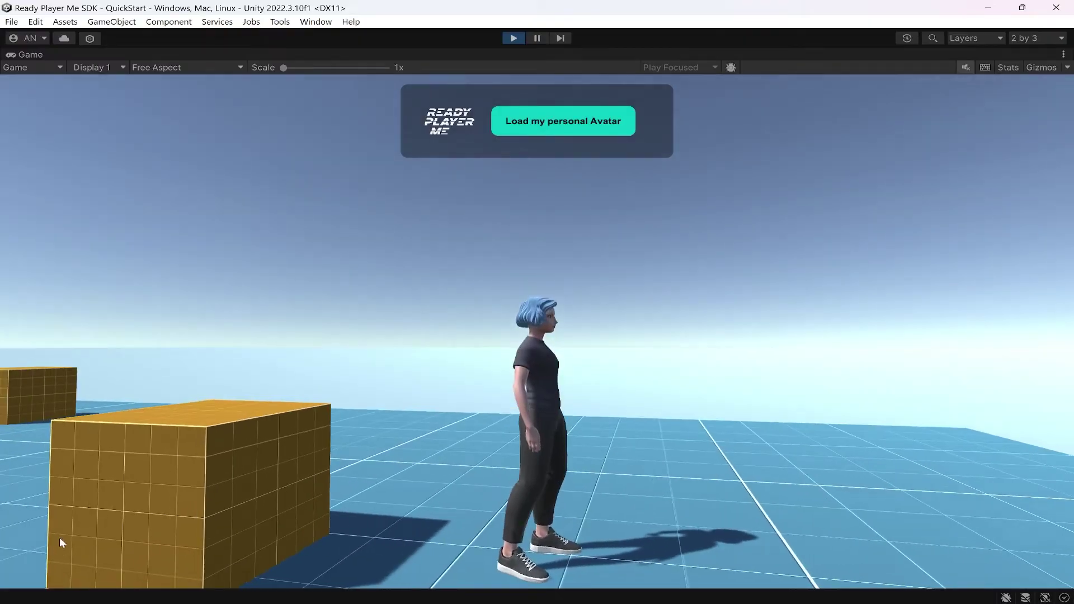
key(w)
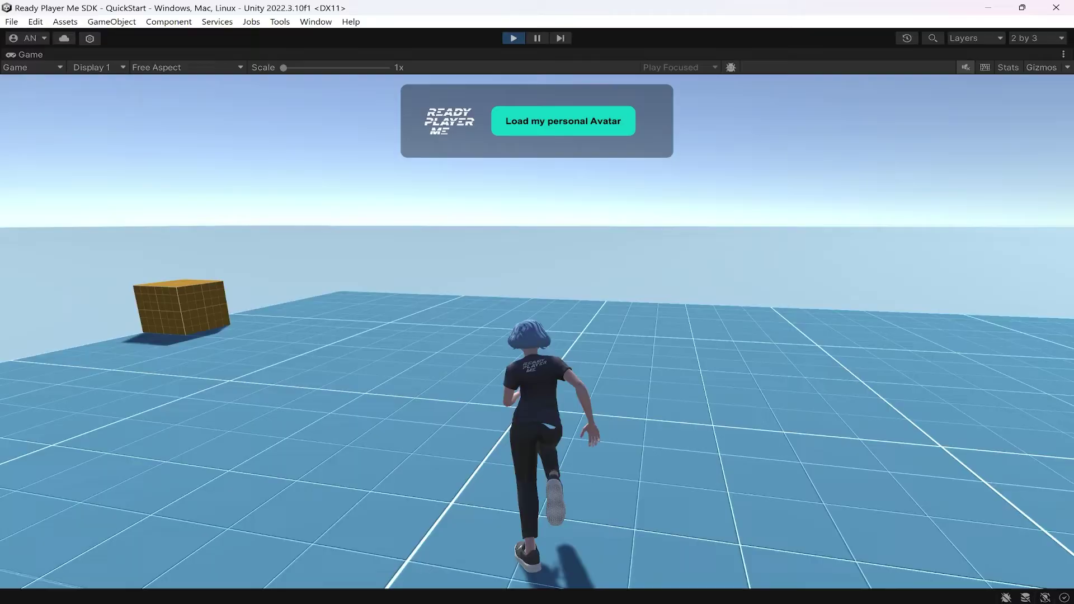
key(space)
key(w)
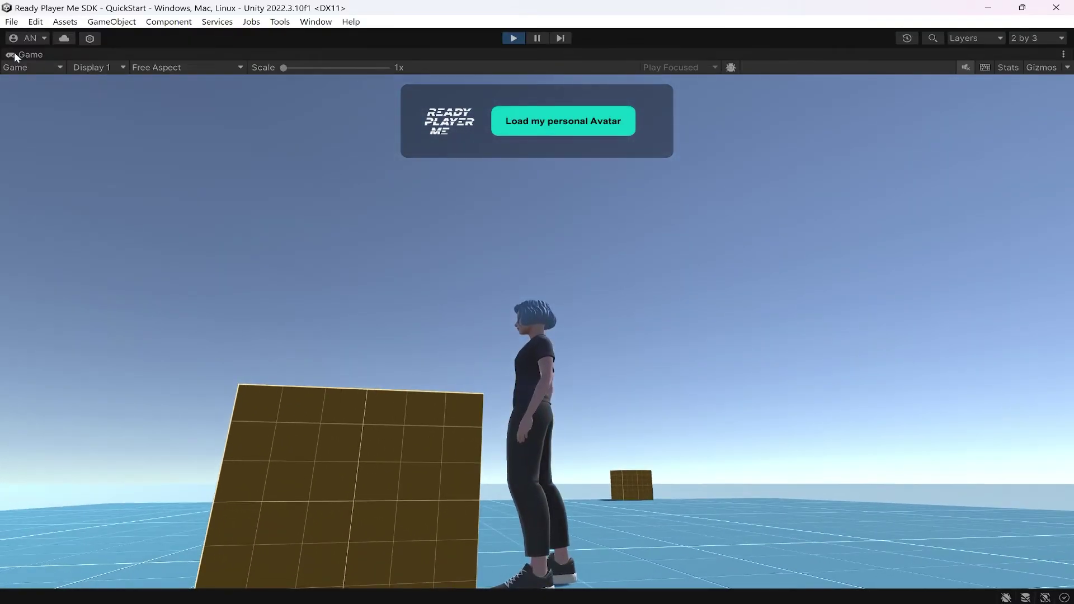
- Un-maximize the game view, inspect RPM Player and PersonalAvatarLoader, and open the Samples folder
right_click(15, 52)
click(59, 94)
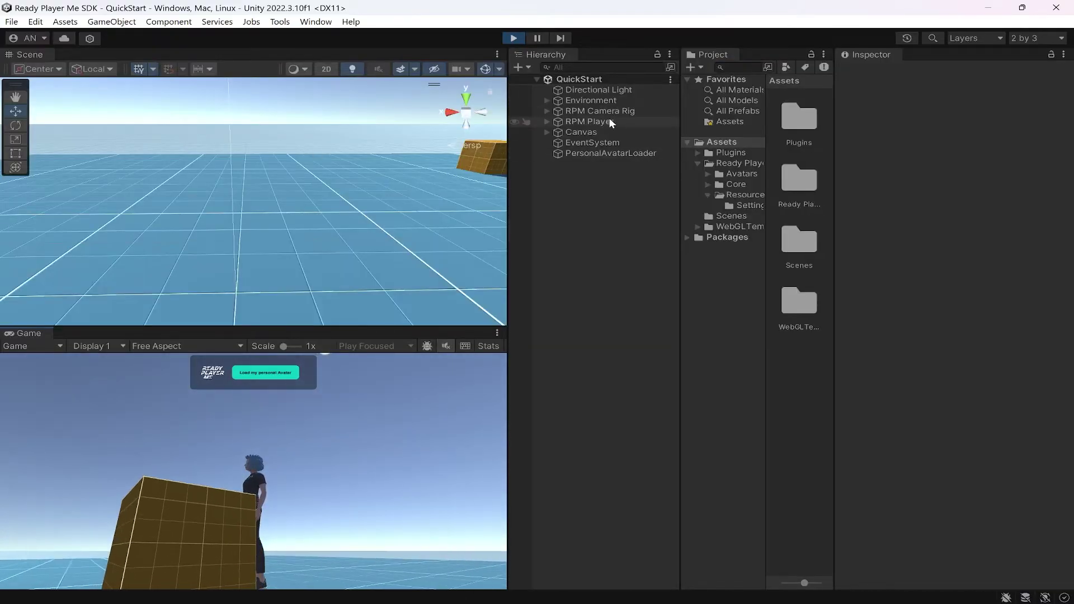
click(608, 120)
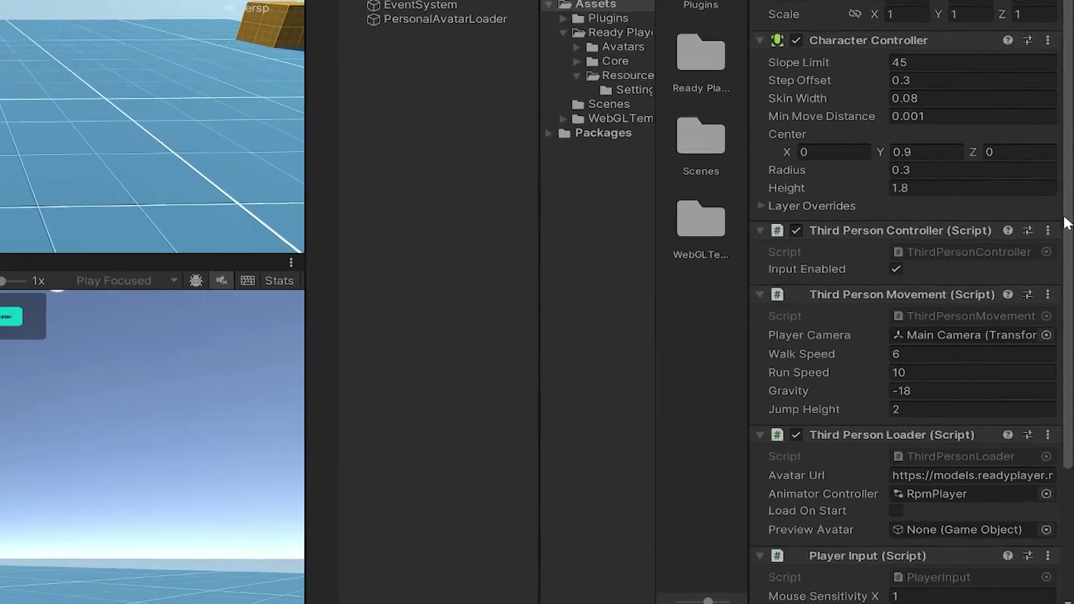
scroll(1069, 305, down, 2)
scroll(1069, 304, down, 1)
scroll(1069, 304, down, 1)
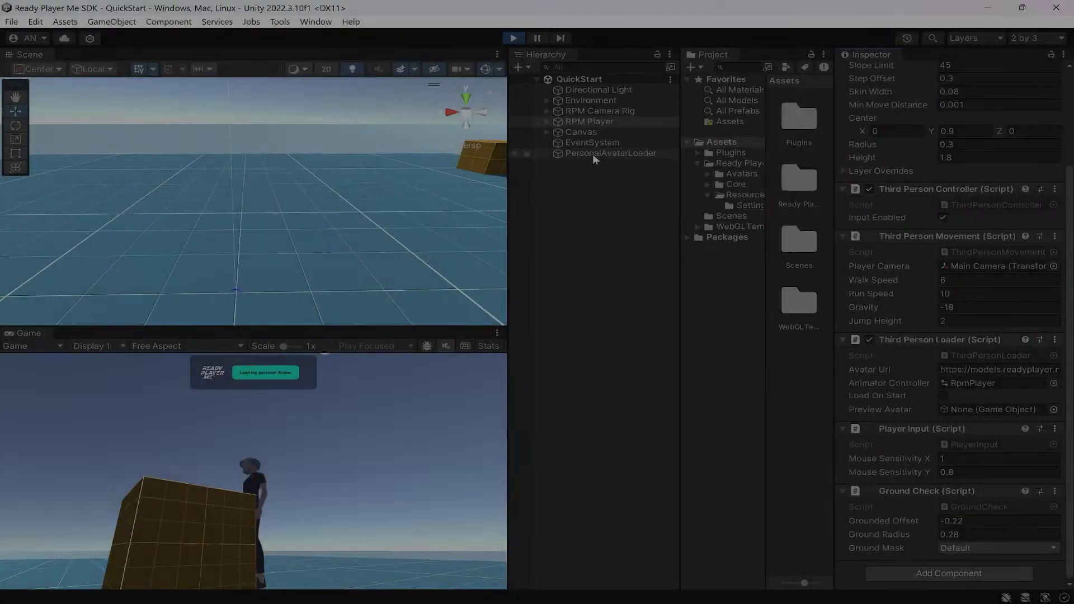
click(592, 154)
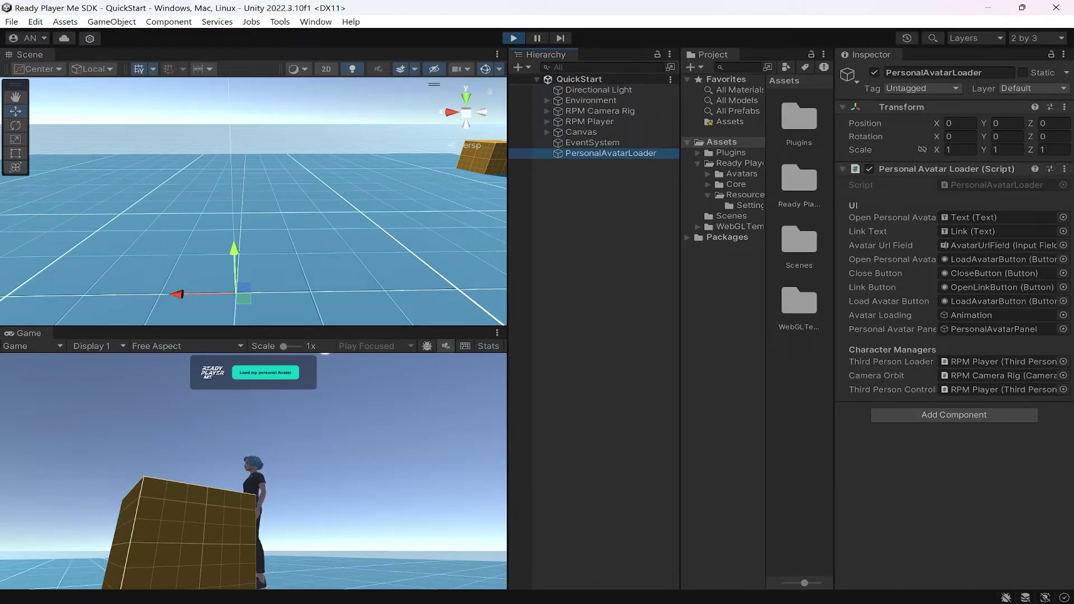
click(687, 218)
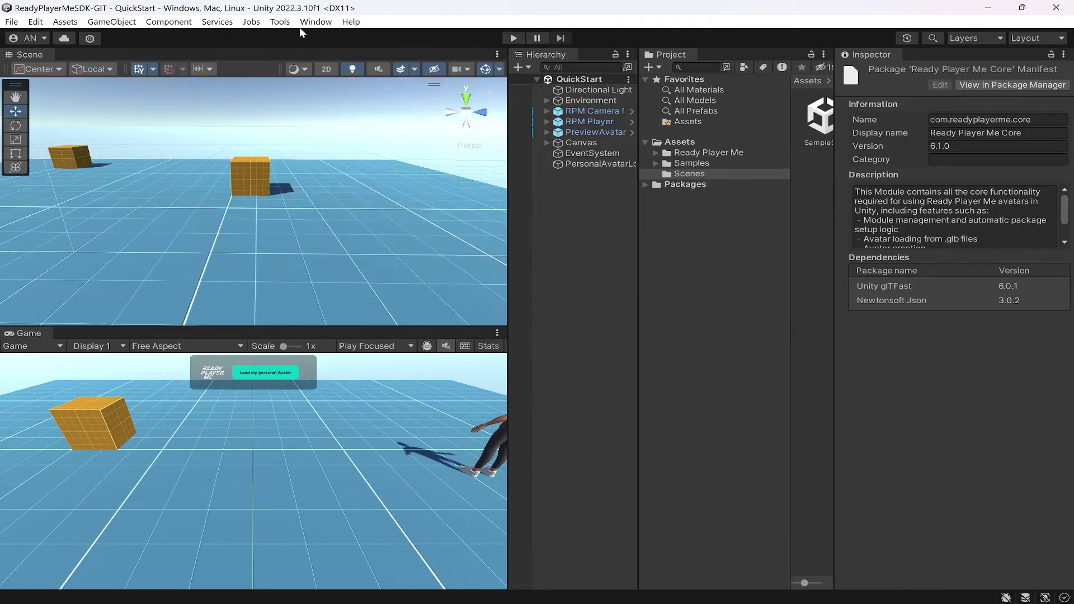
- Browse Ready Player Me Core's samples in the Package Manager and open AvatarCreatorSamples
click(312, 23)
click(341, 160)
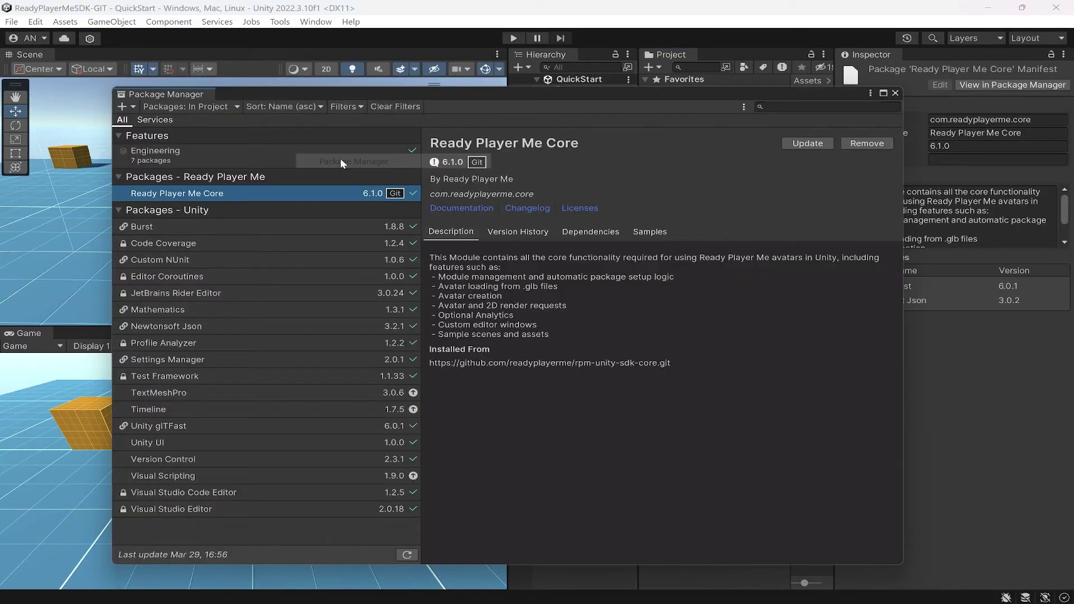
click(663, 231)
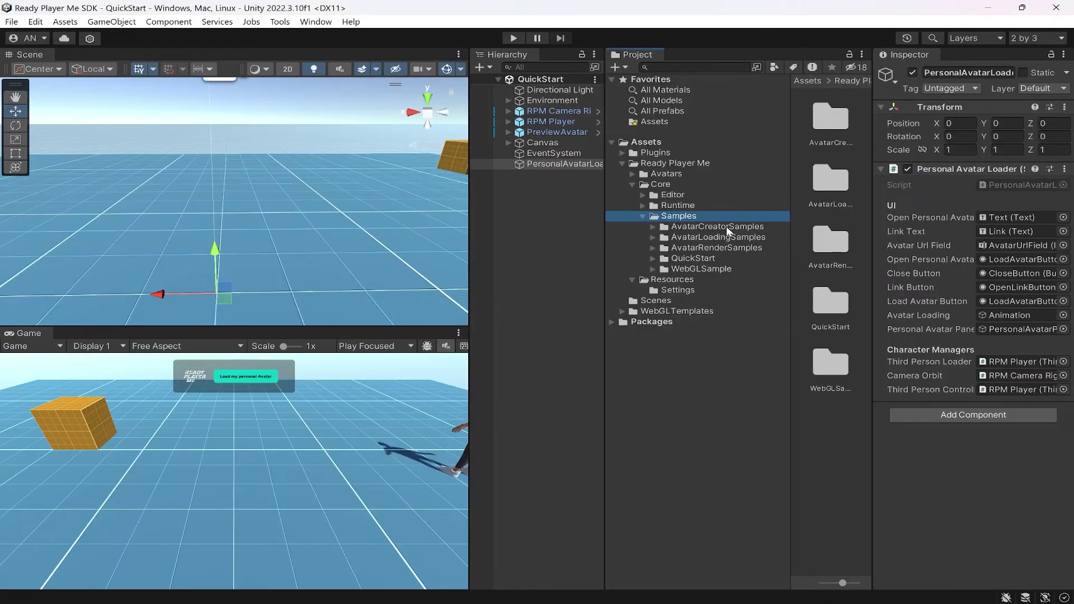
click(726, 228)
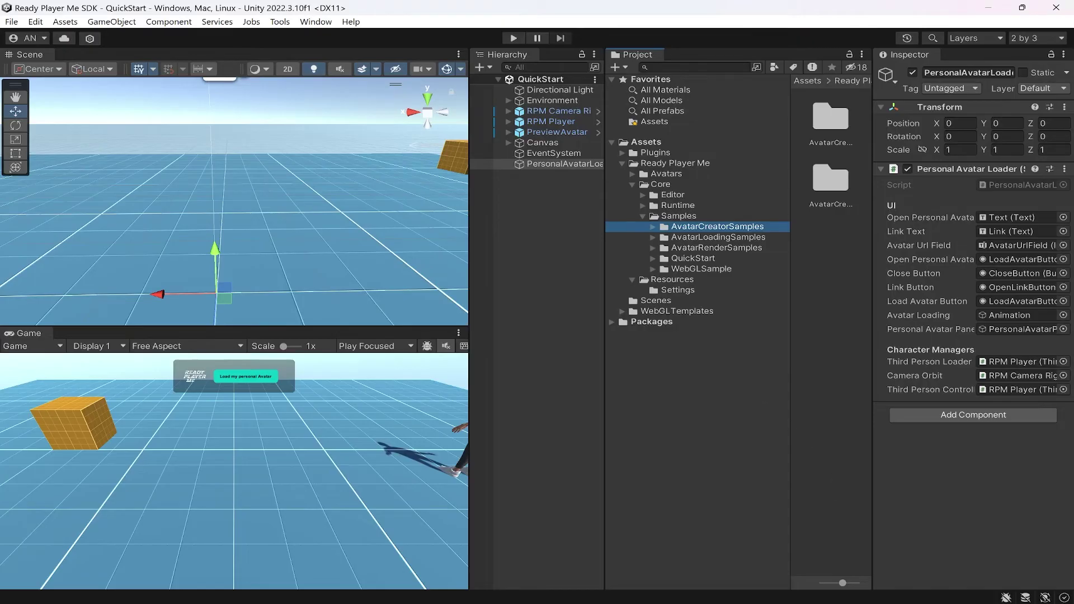
scroll(377, 344, down, 3)
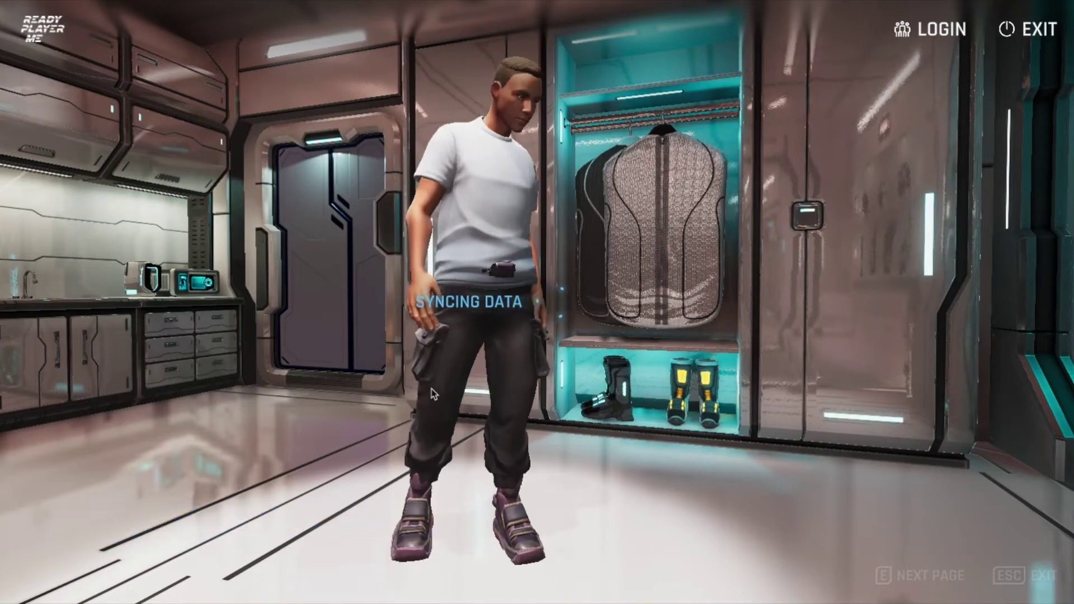
- Dress the sample avatar in white sneakers, rust trousers and a yellow vest, then view the forum's Unity topics
click(619, 499)
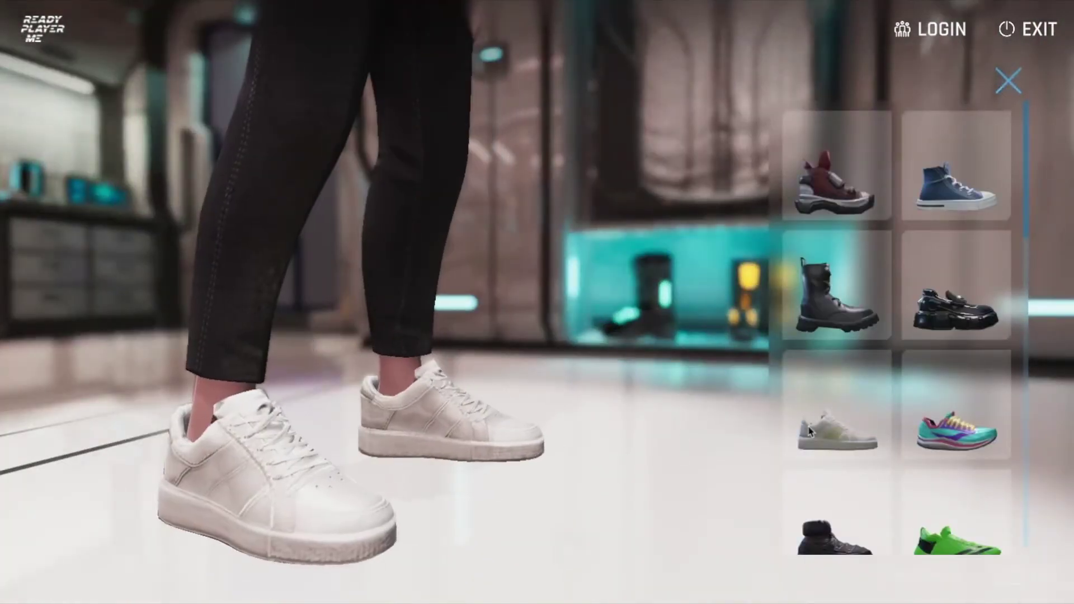
scroll(886, 431, down, 5)
click(836, 239)
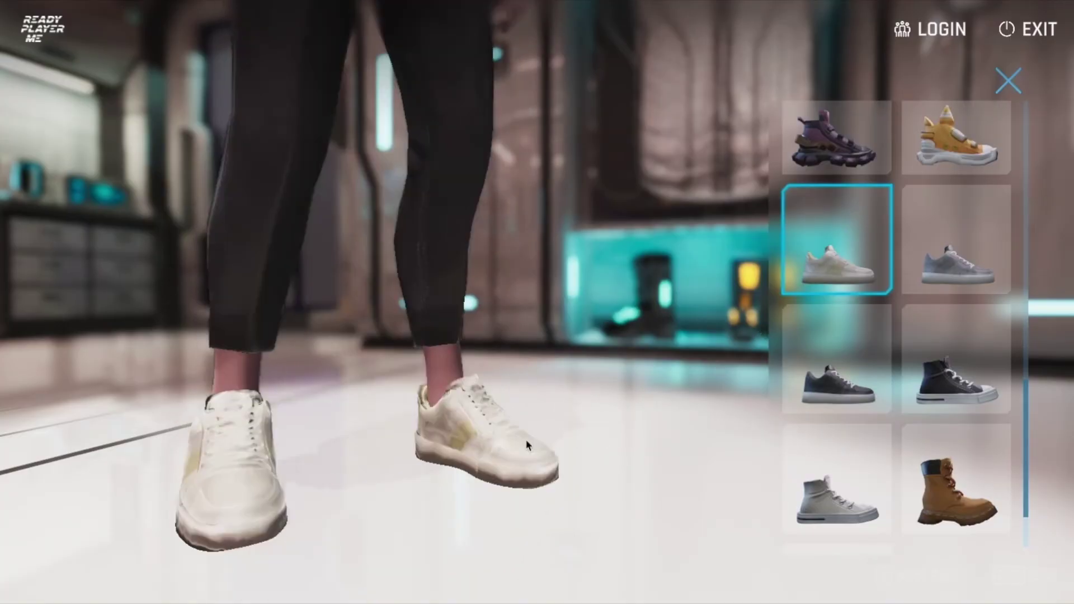
click(1009, 81)
click(622, 363)
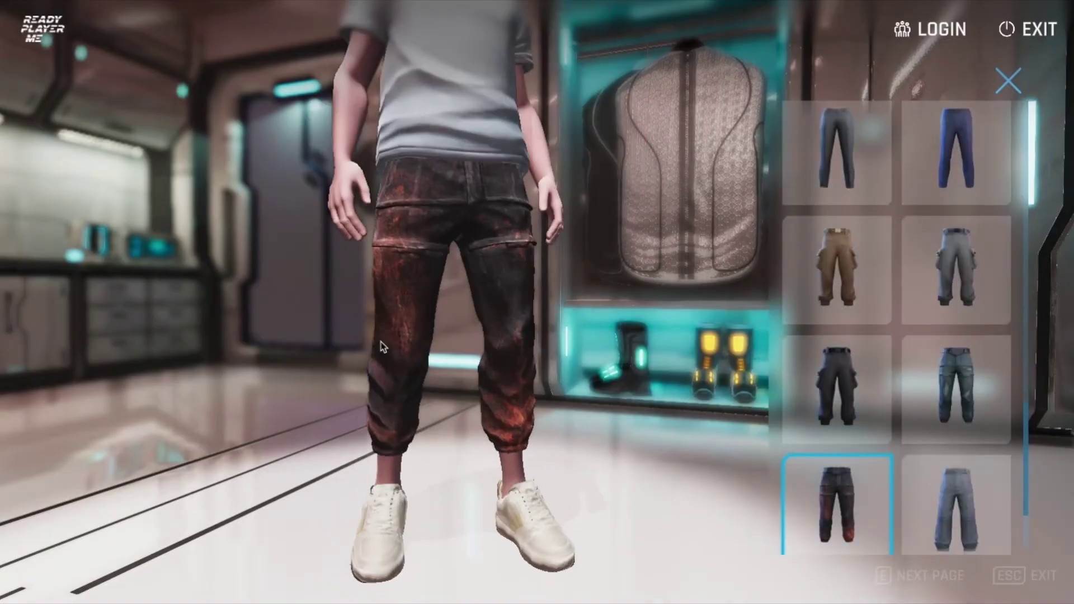
click(1010, 82)
click(647, 187)
scroll(918, 265, down, 10)
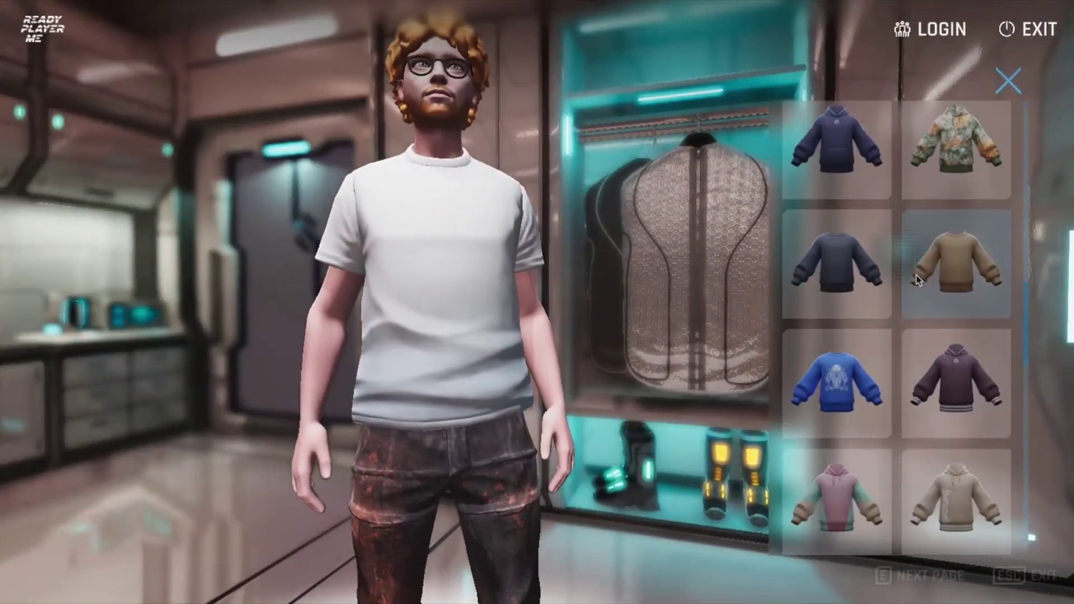
click(828, 455)
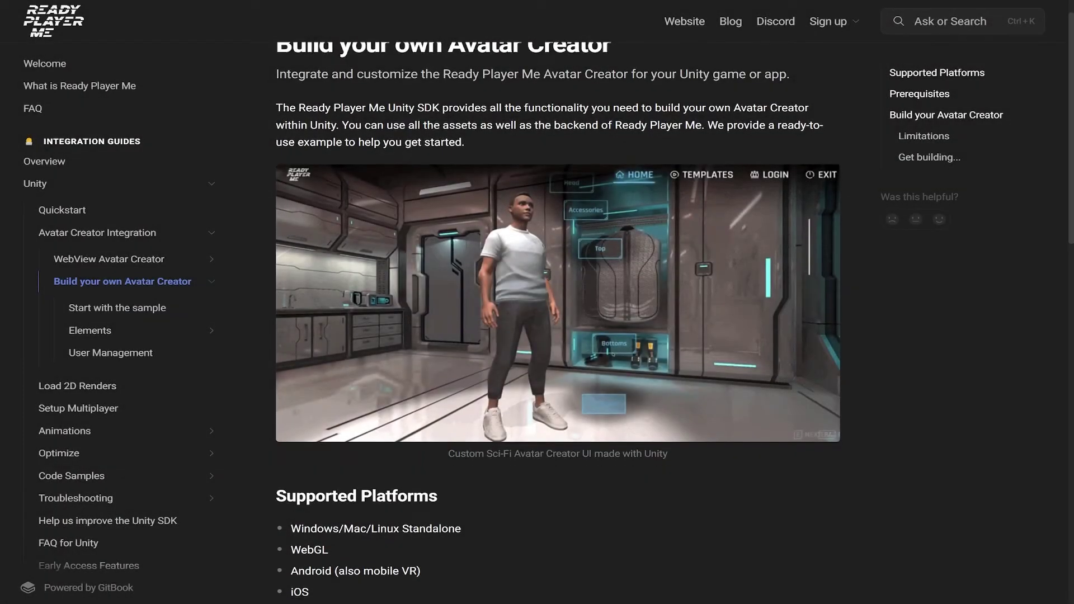
scroll(558, 336, down, 2)
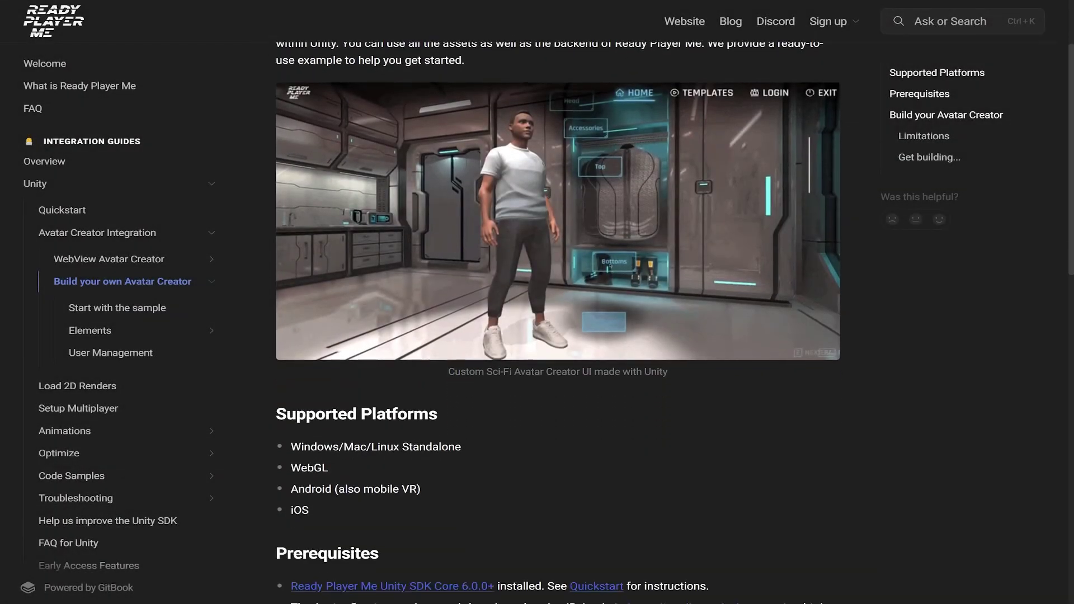
scroll(558, 335, down, 2)
scroll(557, 336, down, 1)
scroll(559, 336, down, 1)
scroll(559, 336, down, 2)
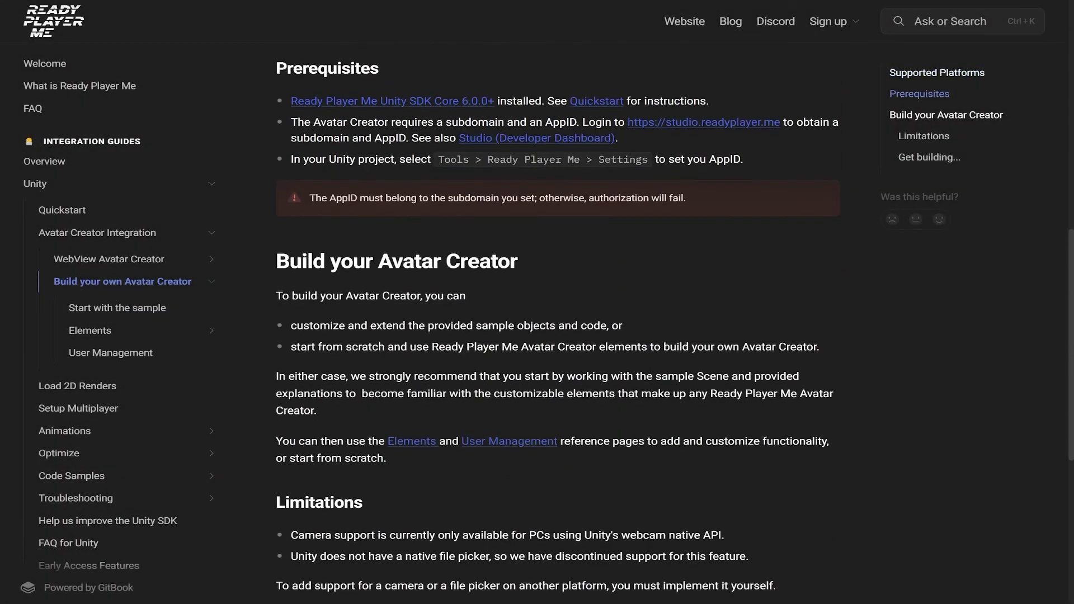
scroll(558, 336, down, 2)
scroll(558, 336, down, 2)
scroll(558, 336, down, 1)
scroll(558, 336, down, 1)
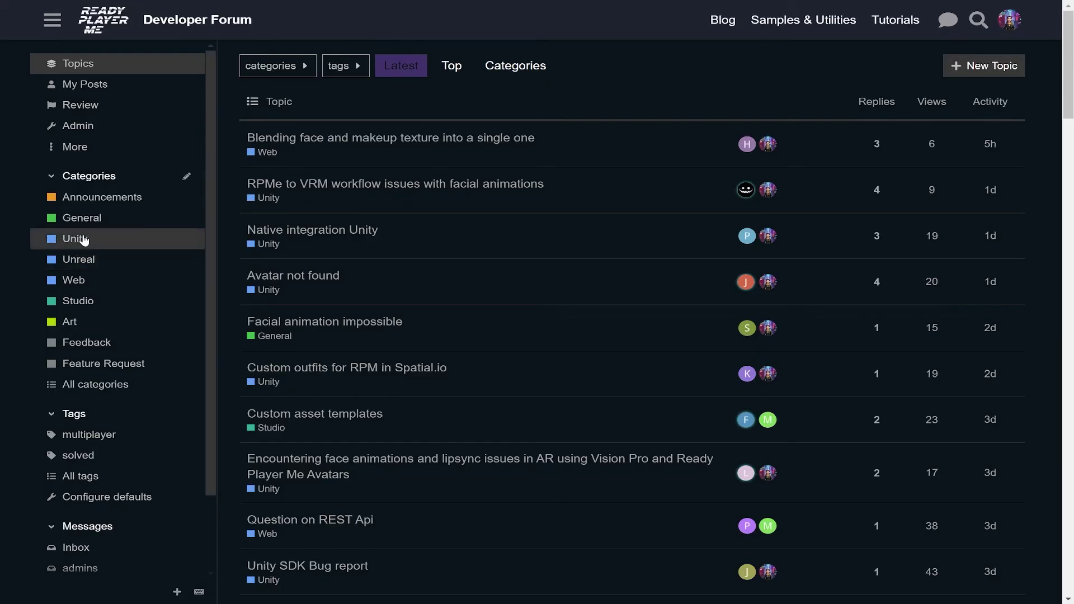
click(76, 238)
scroll(893, 573, down, 1)
scroll(892, 572, down, 2)
scroll(893, 573, down, 2)
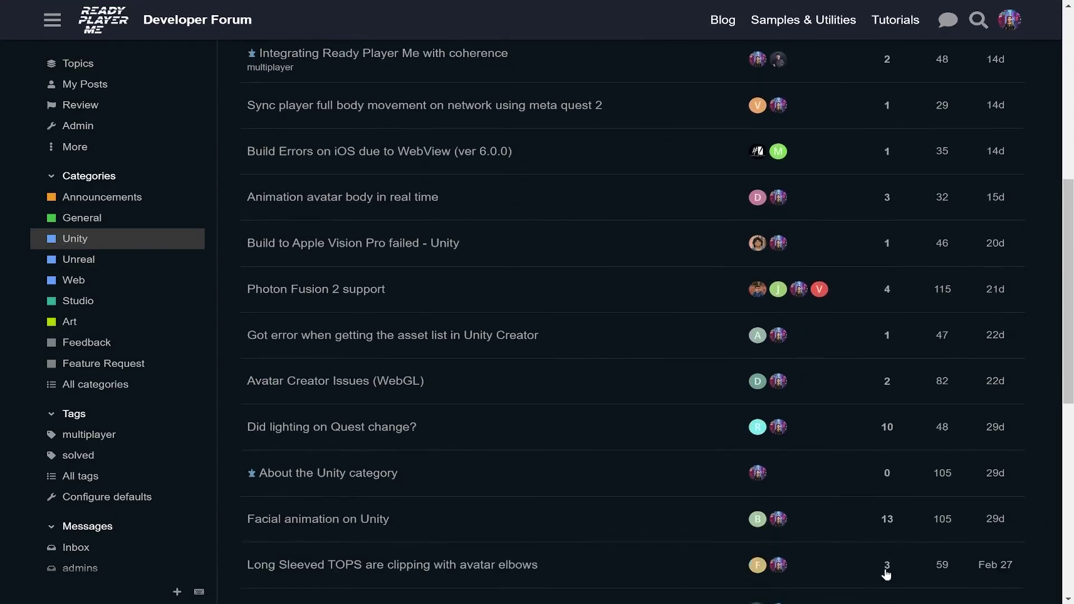